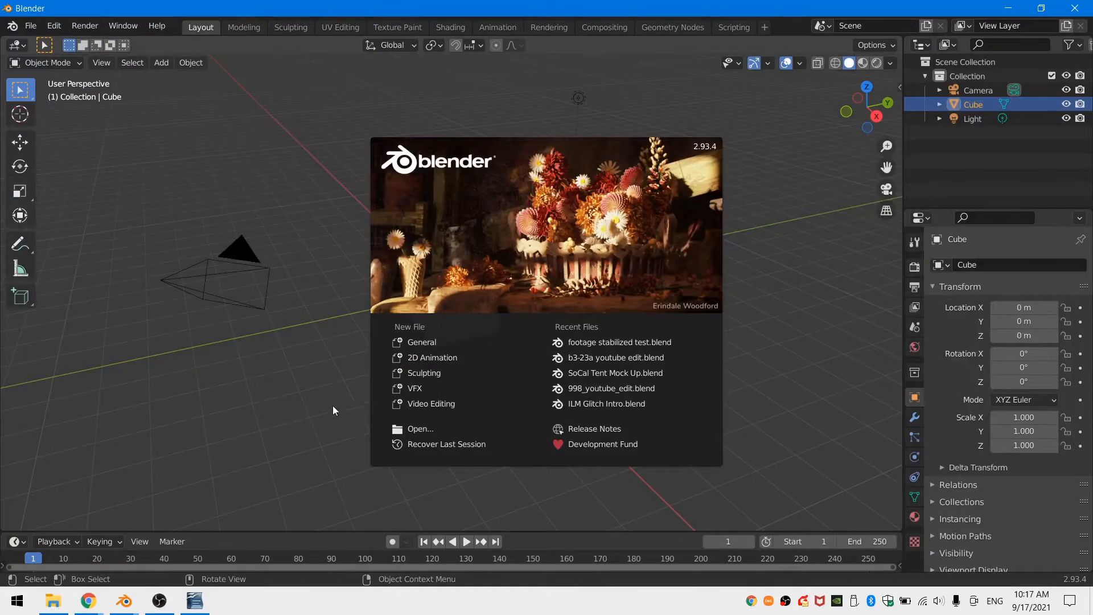
Create a new VFX project and close the dope sheet and 3D viewport areas so the movie clip editor fills their space.
click(405, 392)
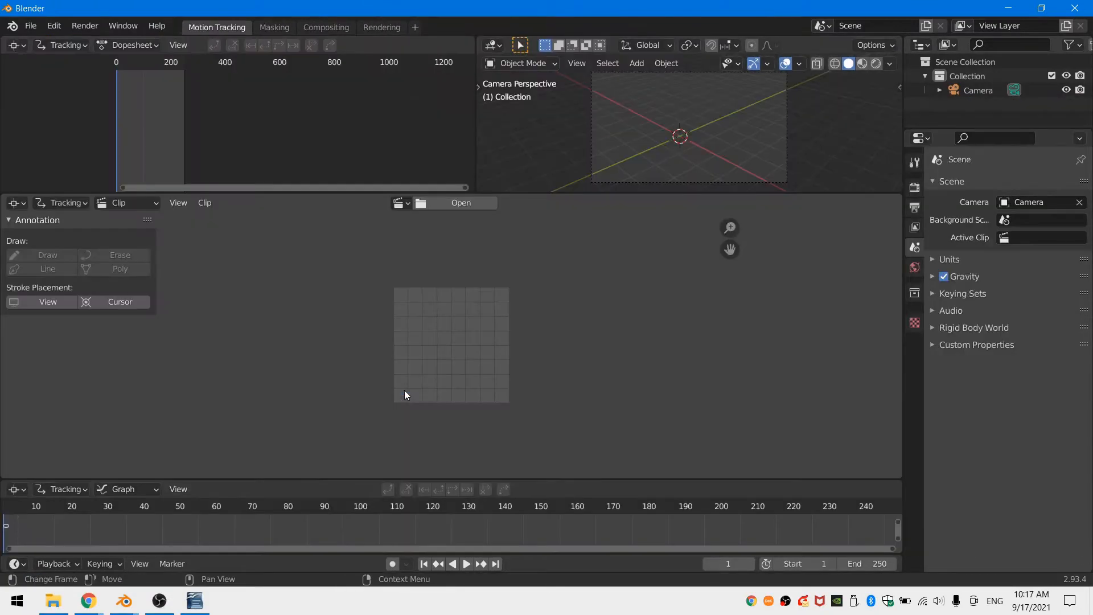
right_click(476, 140)
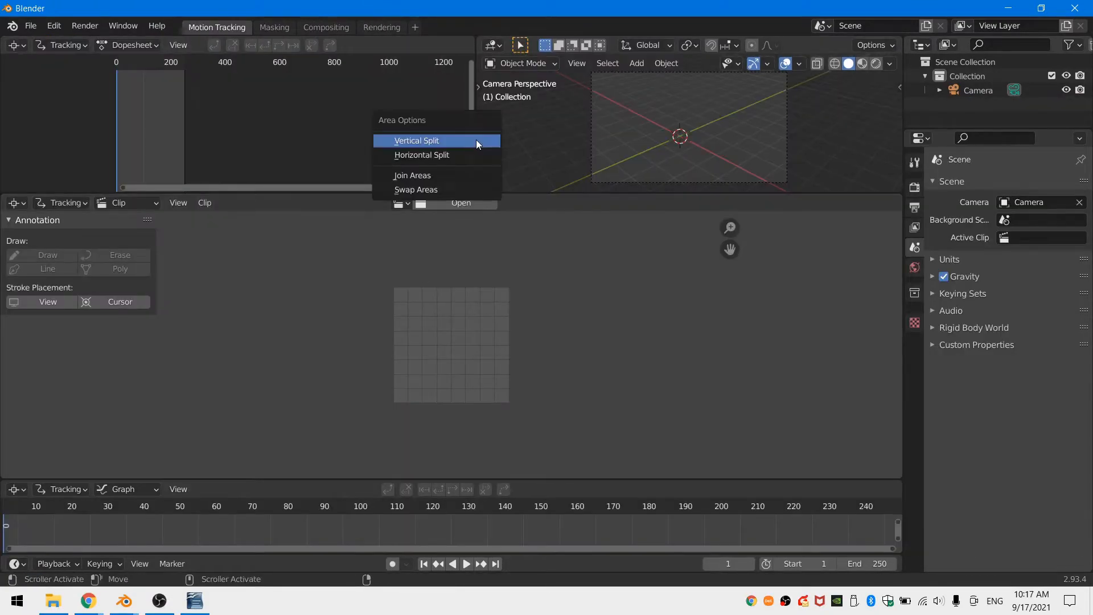
click(462, 175)
click(410, 167)
right_click(406, 195)
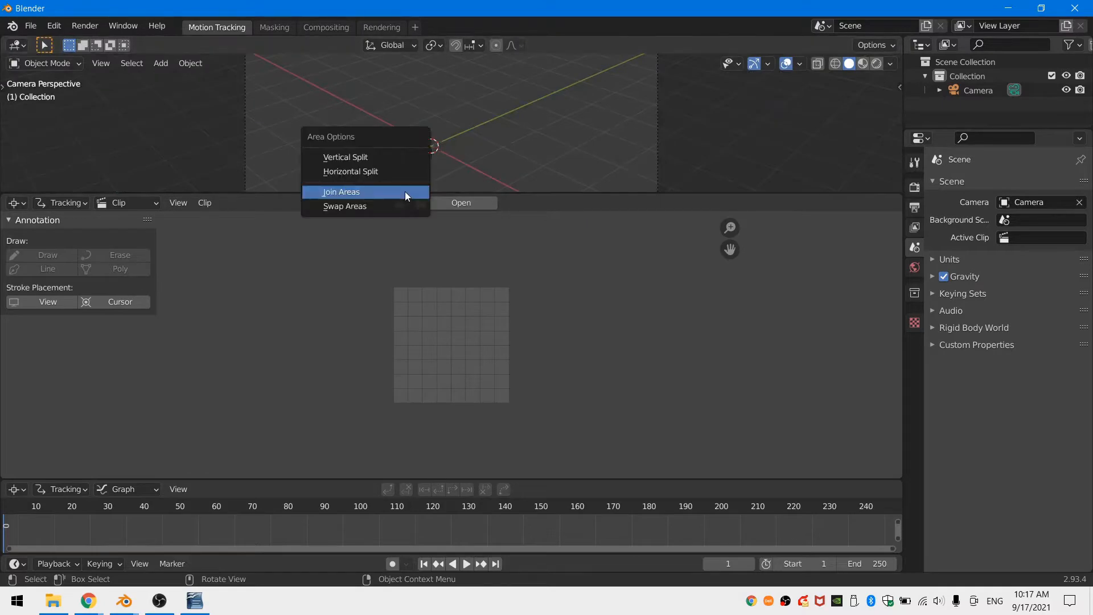
click(406, 193)
click(408, 155)
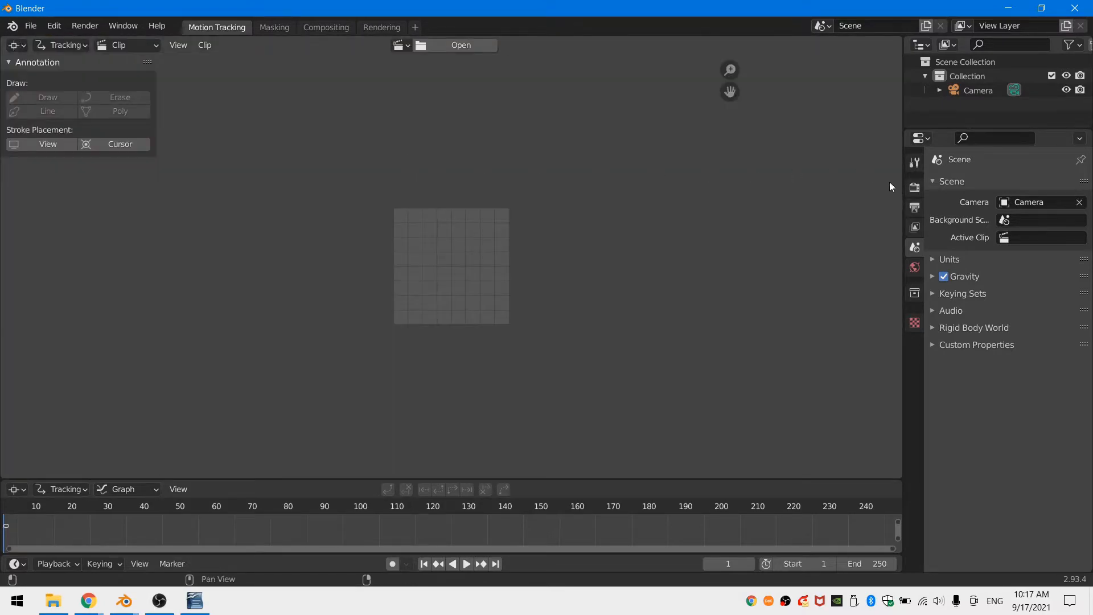
Set the color management View Transform to Standard in the render properties.
click(913, 188)
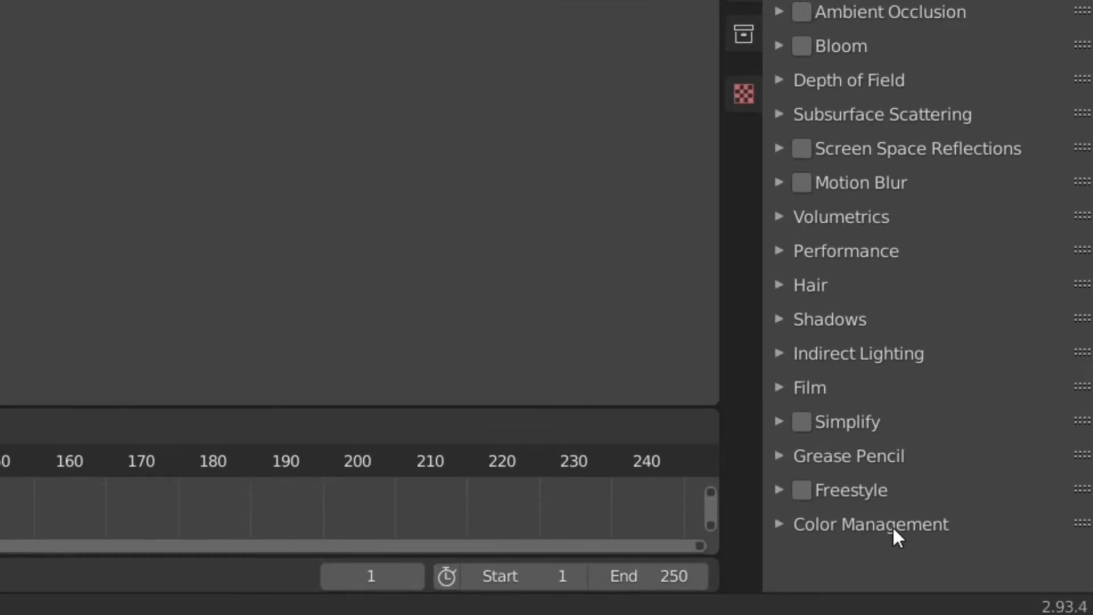
click(892, 525)
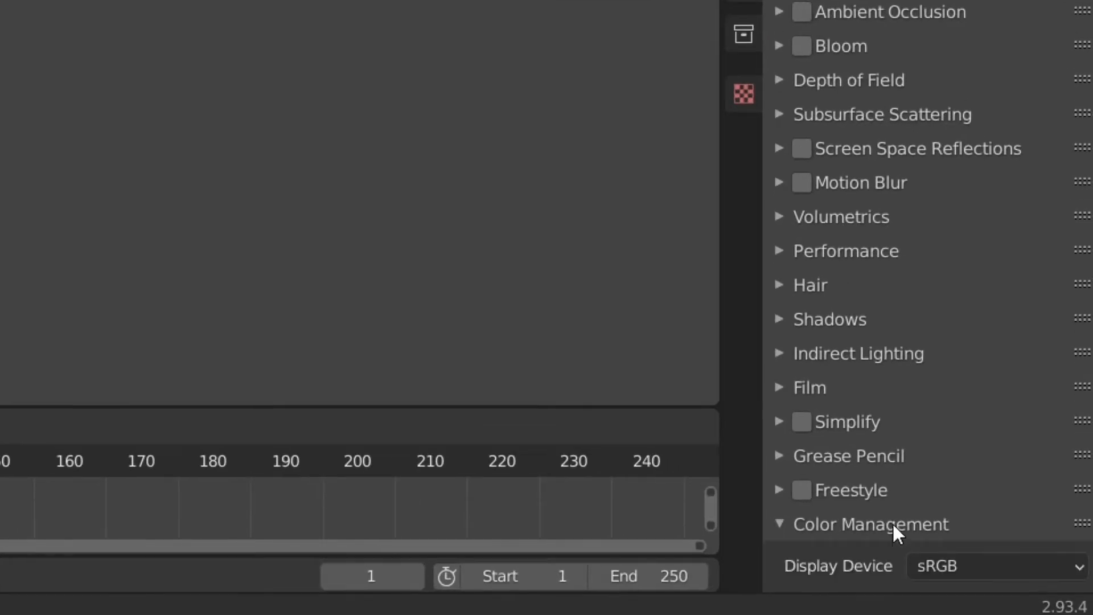
scroll(892, 521, down, 5)
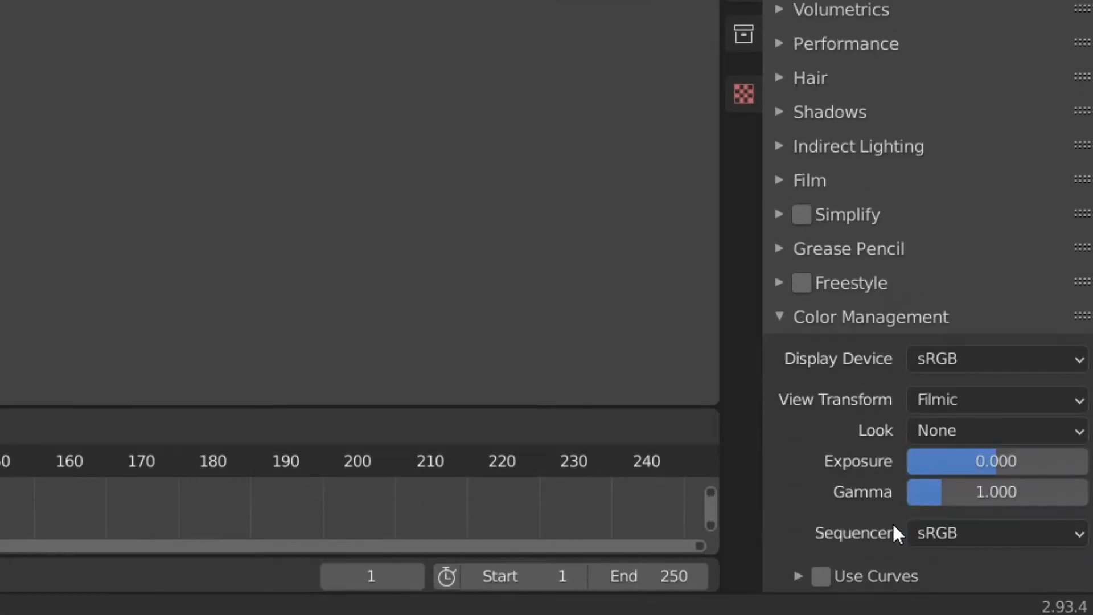
click(938, 398)
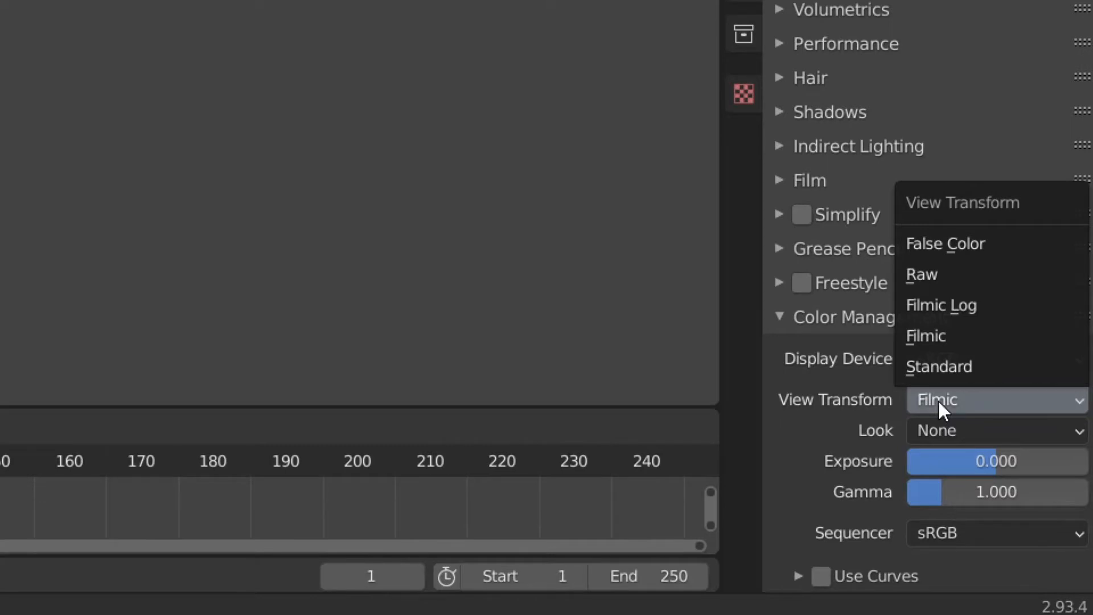
click(947, 366)
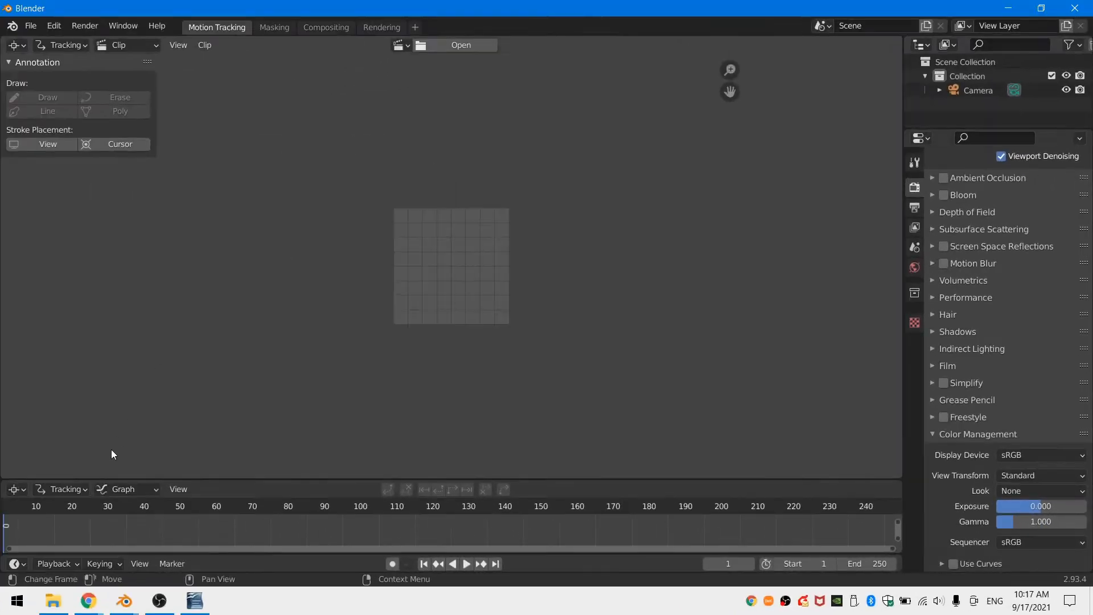
Load the footage _DSC0001.MOV into the movie clip editor and match the scene frame range to the clip.
click(52, 602)
drag(851, 143, 550, 141)
drag(450, 183, 450, 183)
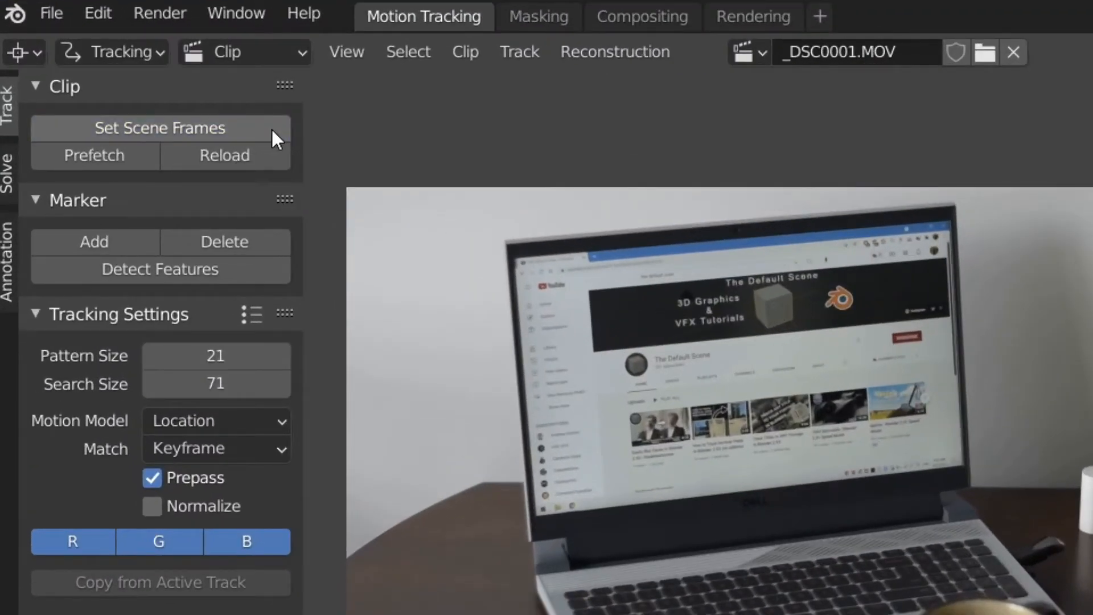
click(271, 130)
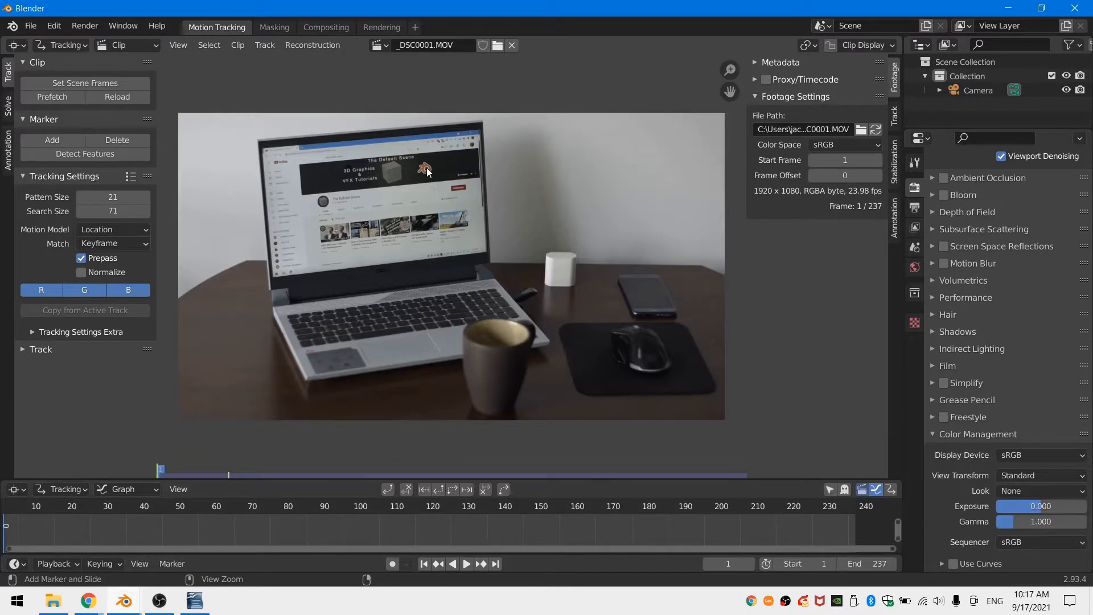
Add a tracking marker on the orange Blender logo on the laptop screen and enlarge it to enclose the logo.
ctrl+click(428, 170)
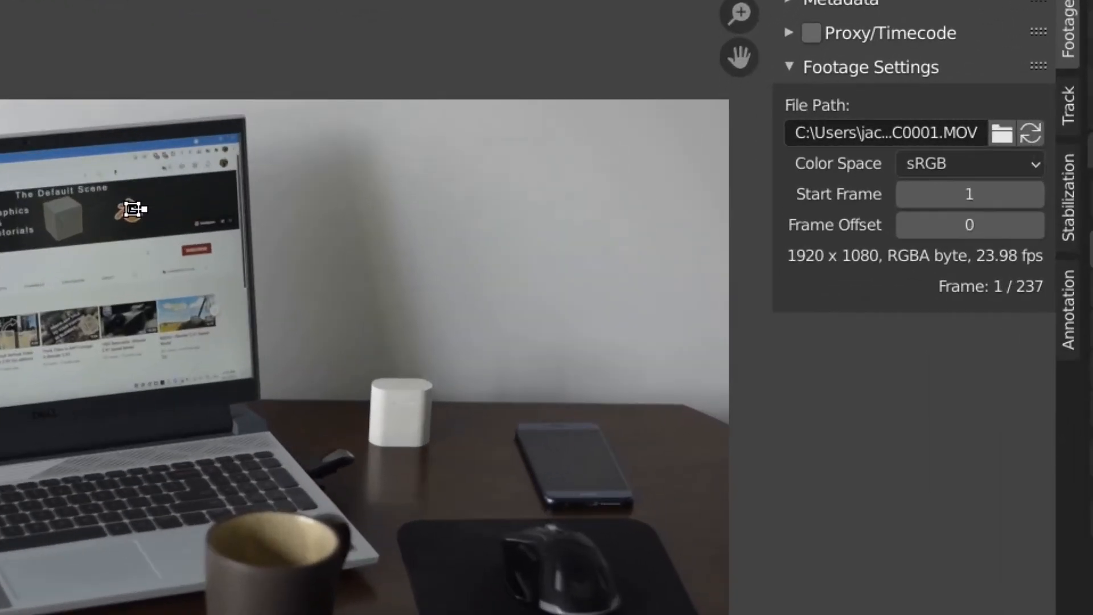
click(893, 121)
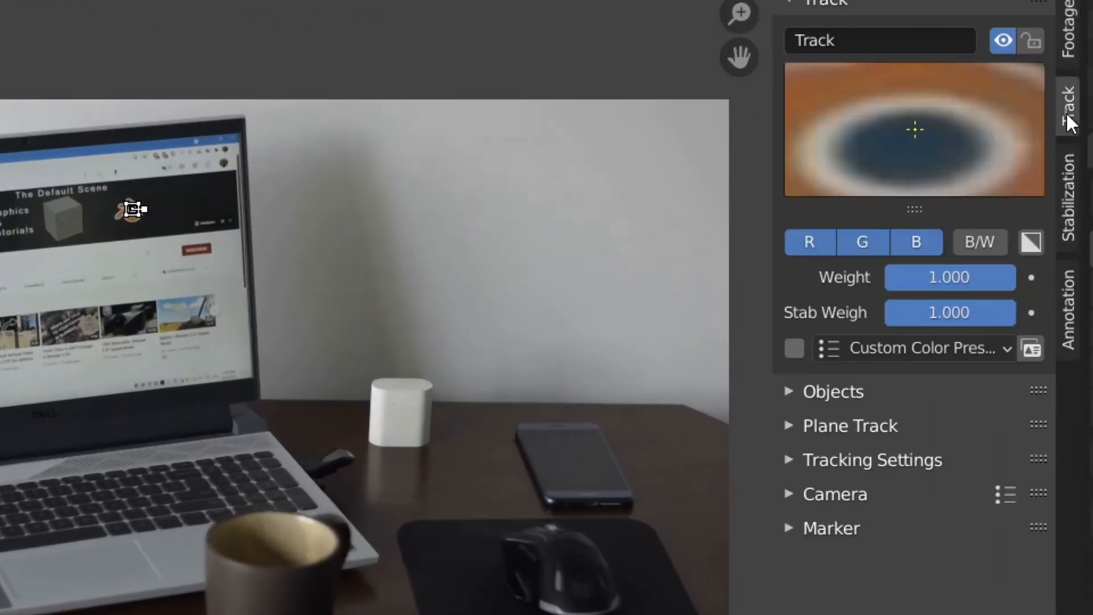
key(s)
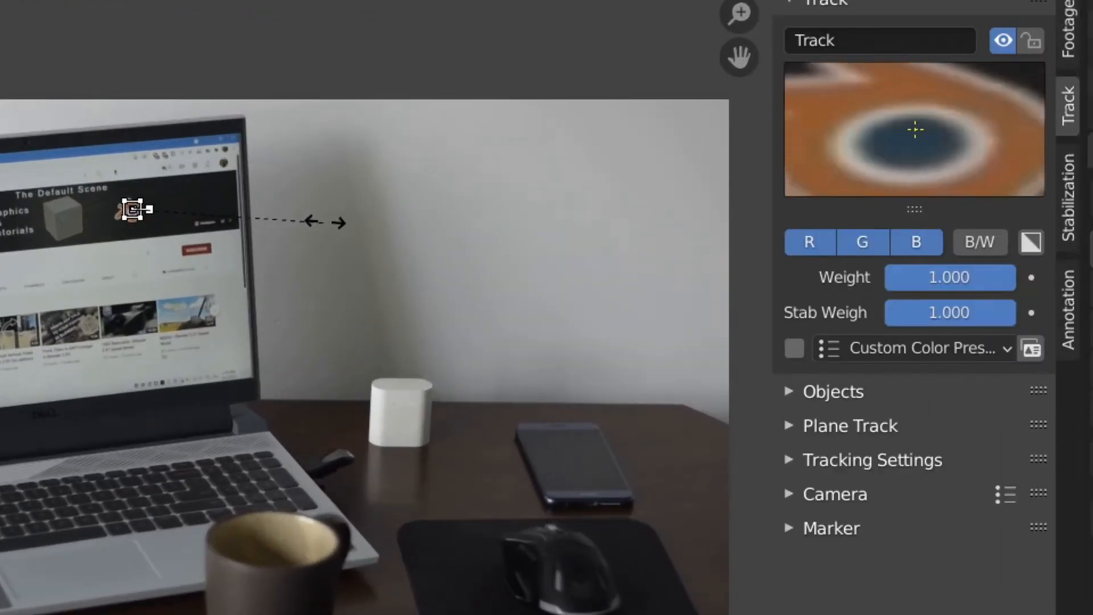
click(534, 199)
Rotate the marker to match the tilt of the laptop screen and adjust its pattern corners around the logo.
scroll(281, 199, up, 4)
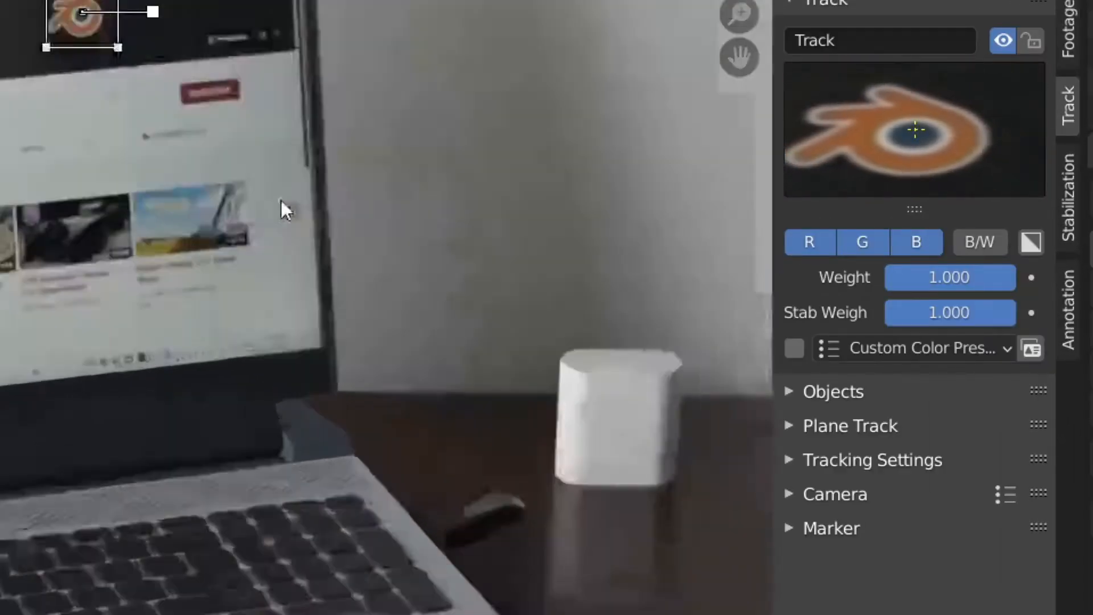
middle_drag(186, 111, 350, 614)
scroll(334, 607, up, 3)
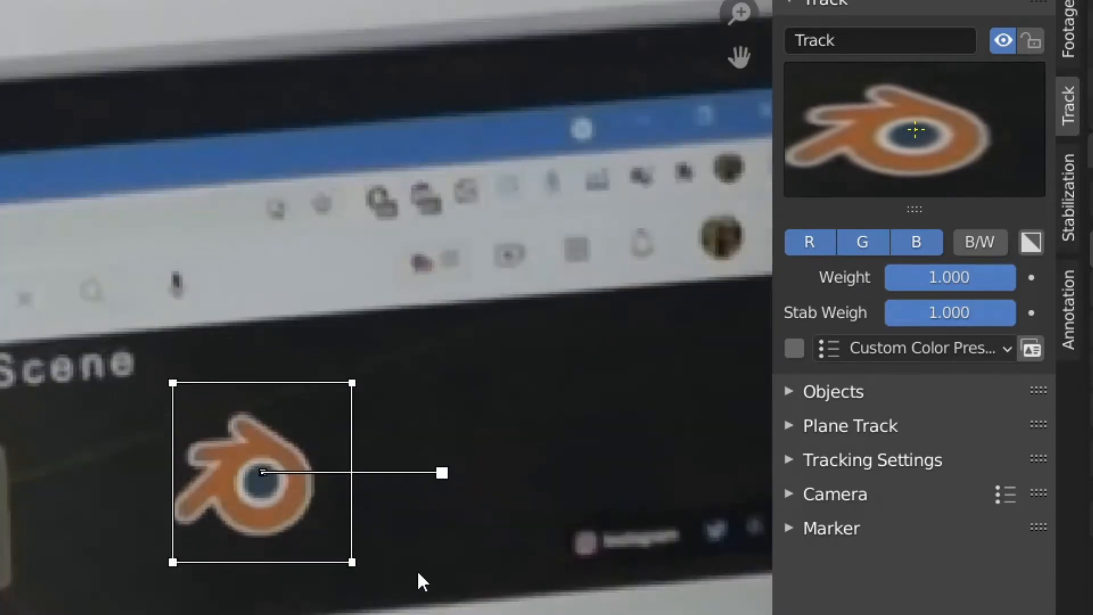
key(r)
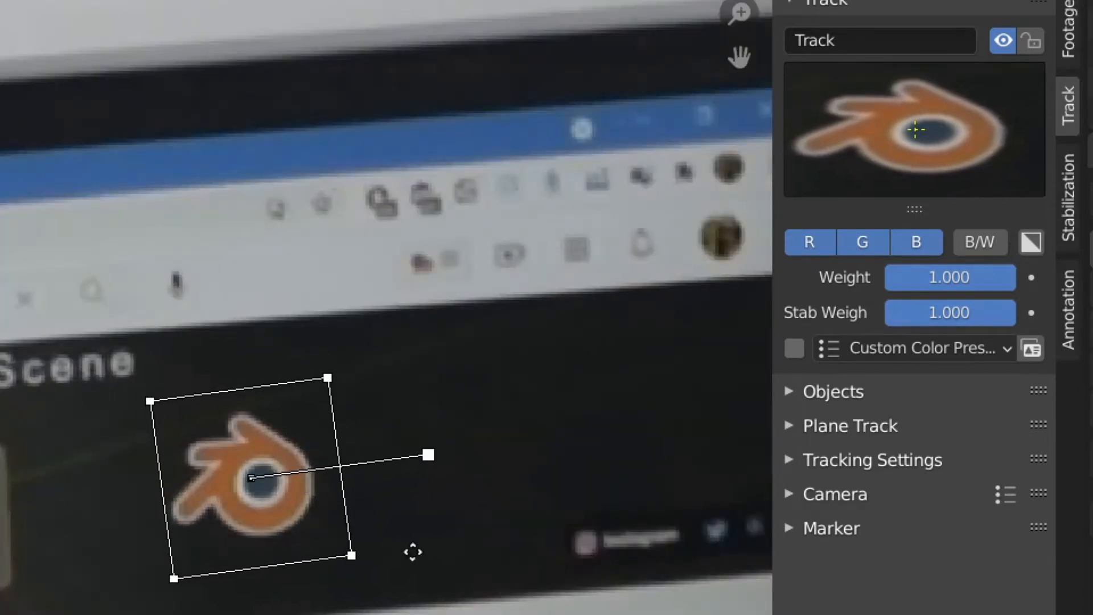
click(412, 552)
drag(149, 401, 142, 422)
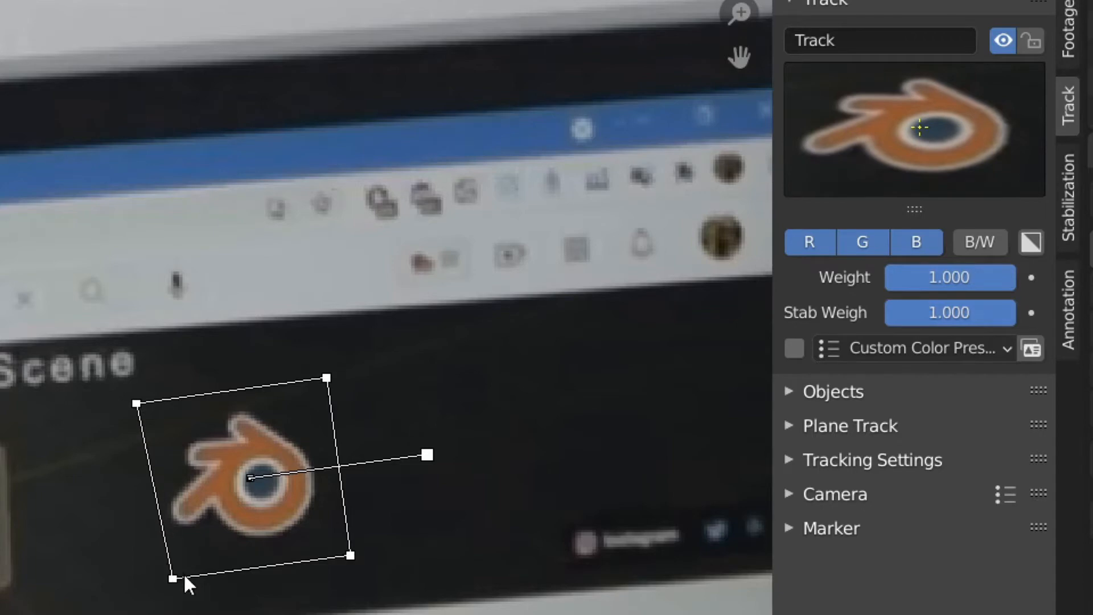
drag(185, 578, 166, 577)
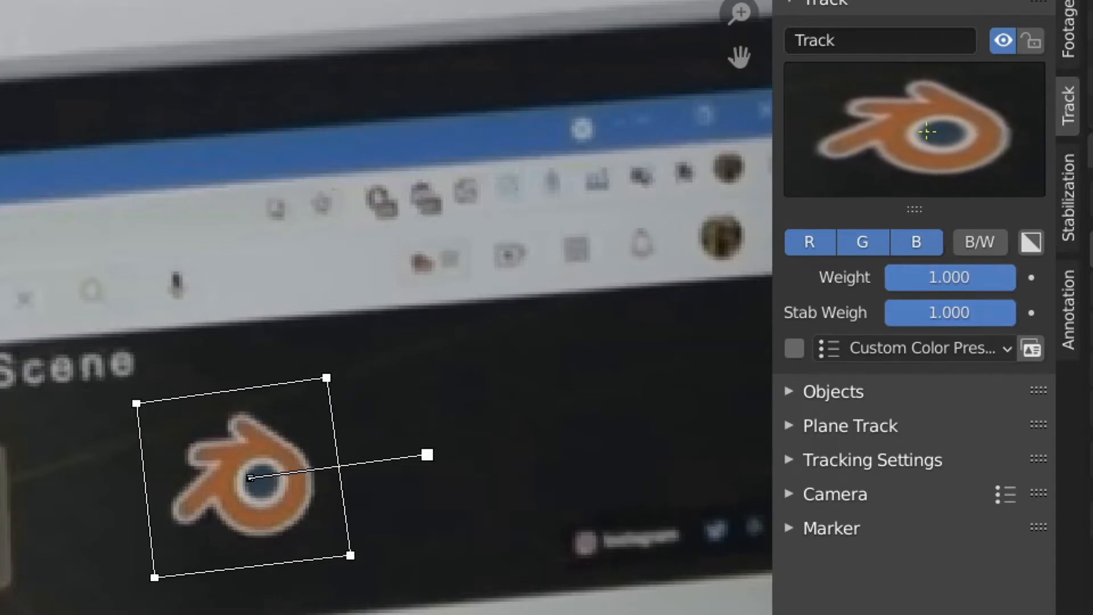
drag(326, 378, 333, 377)
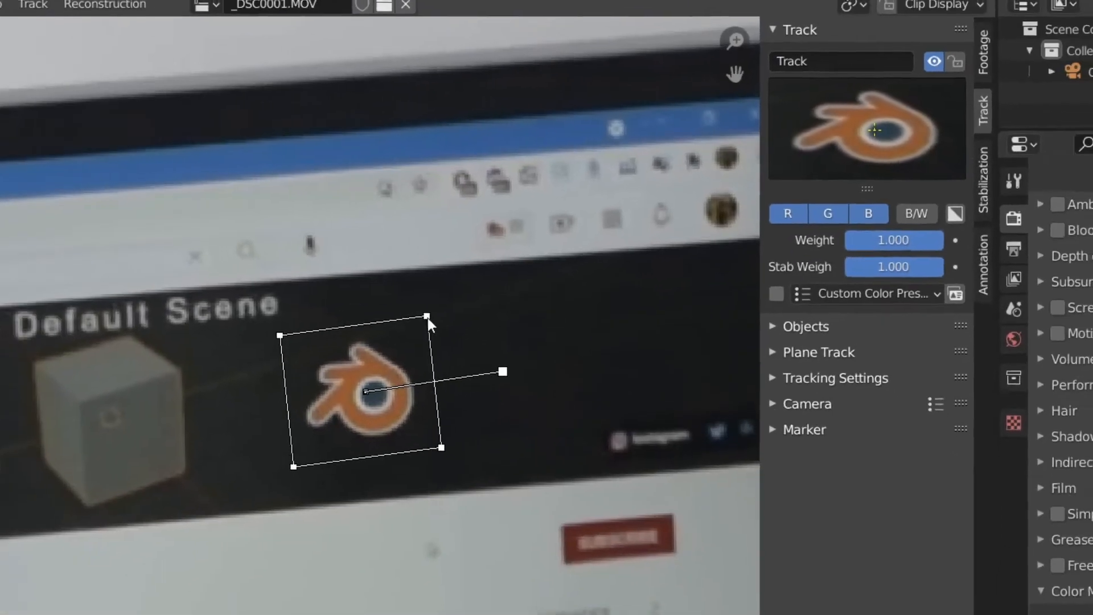
Track the logo marker forward to the clip's last frame and enable Show Stable in the clip display options.
click(453, 489)
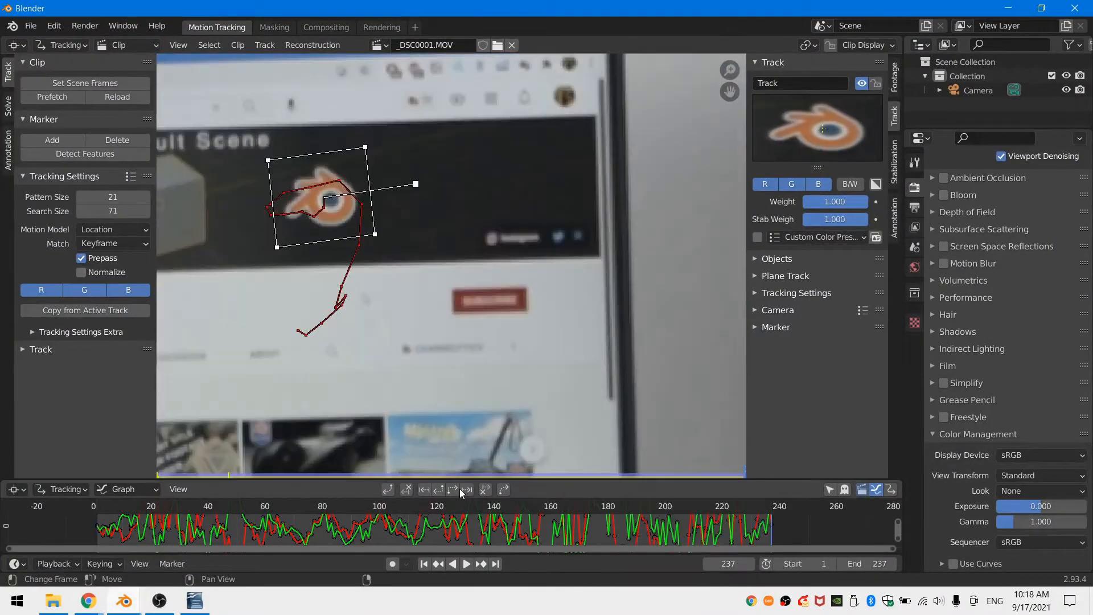
scroll(571, 275, down, 5)
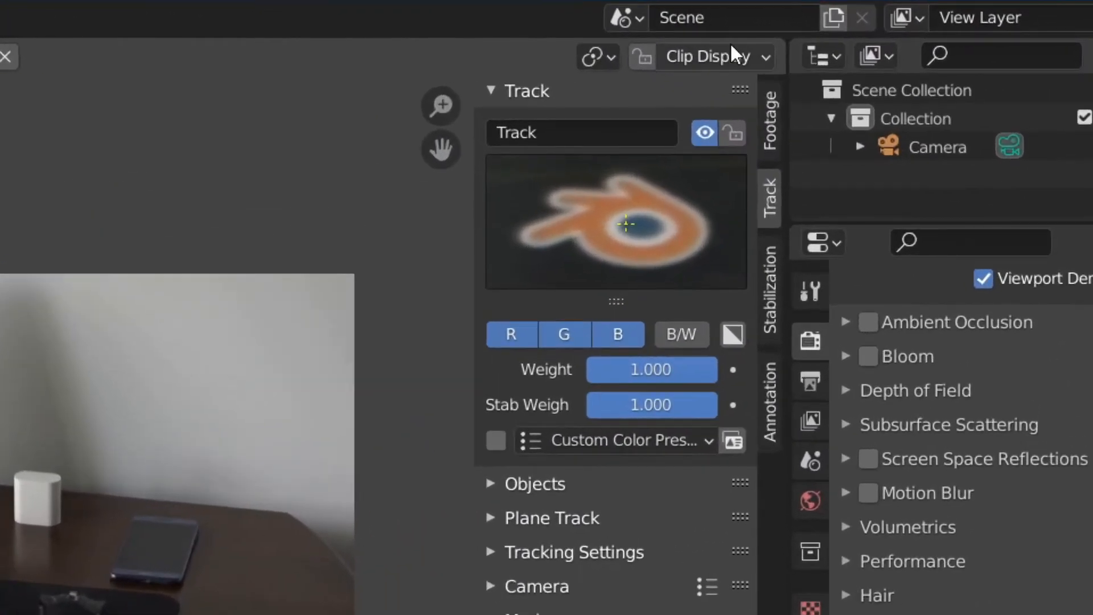
click(739, 55)
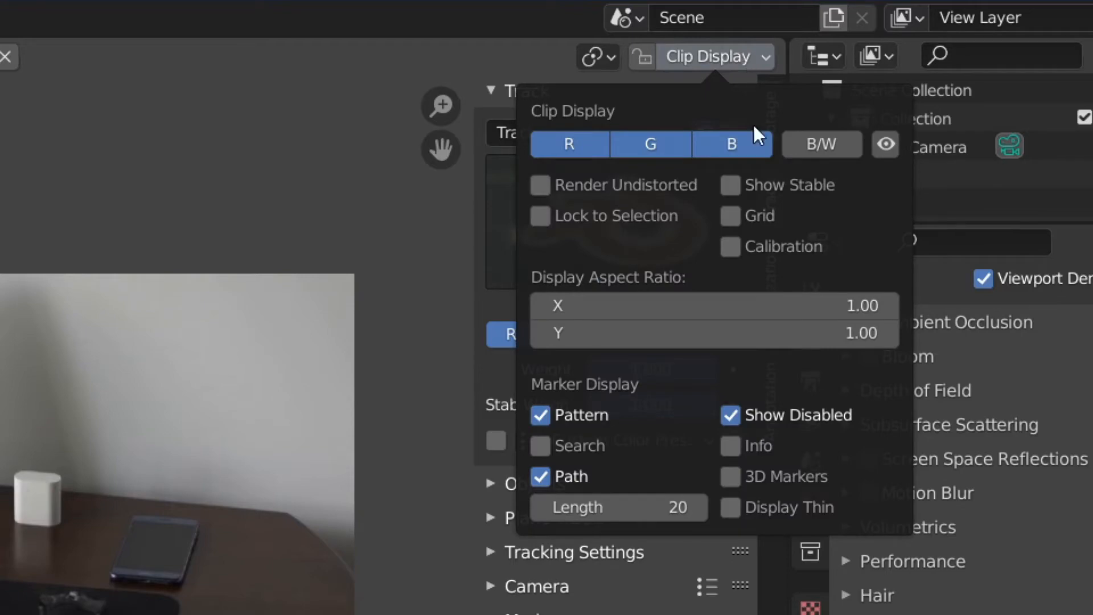
click(726, 185)
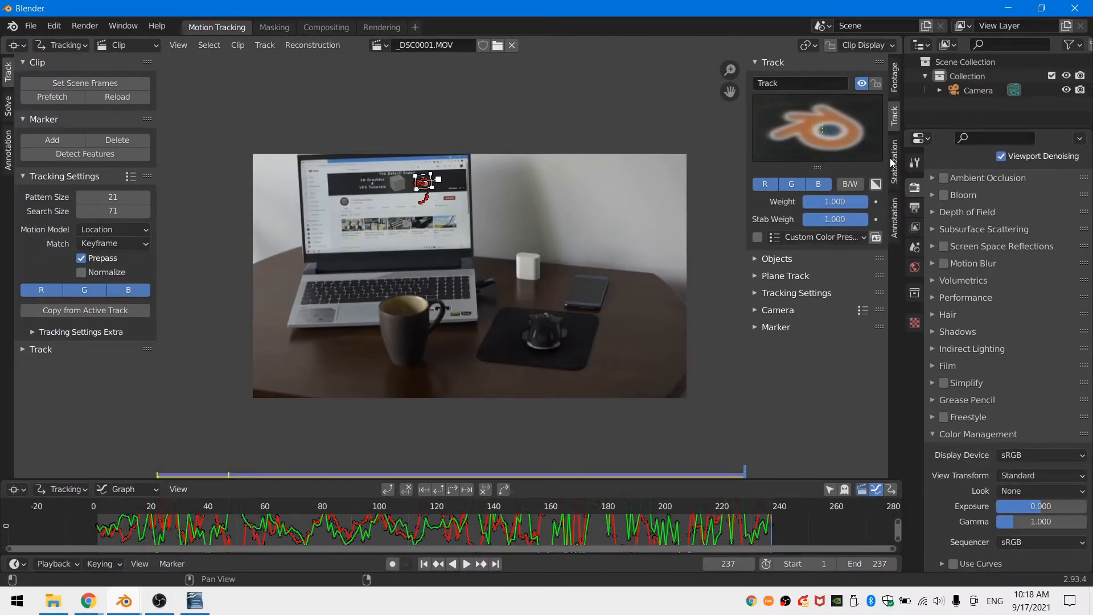
Enable 2D Stabilization for the clip and add the logo track to Tracks for Location.
click(893, 161)
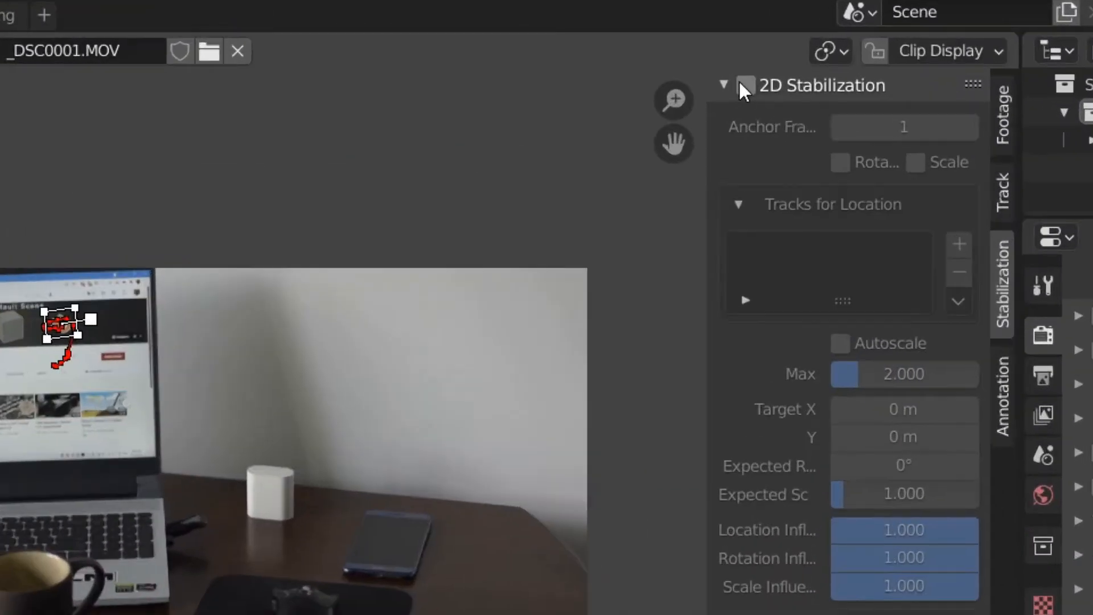
click(742, 85)
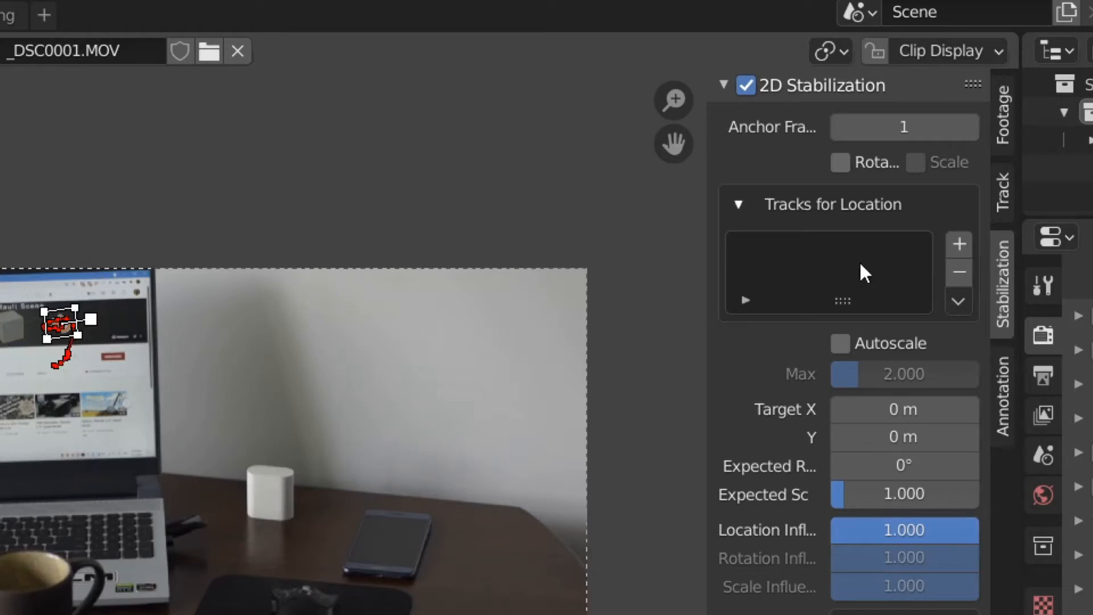
click(958, 243)
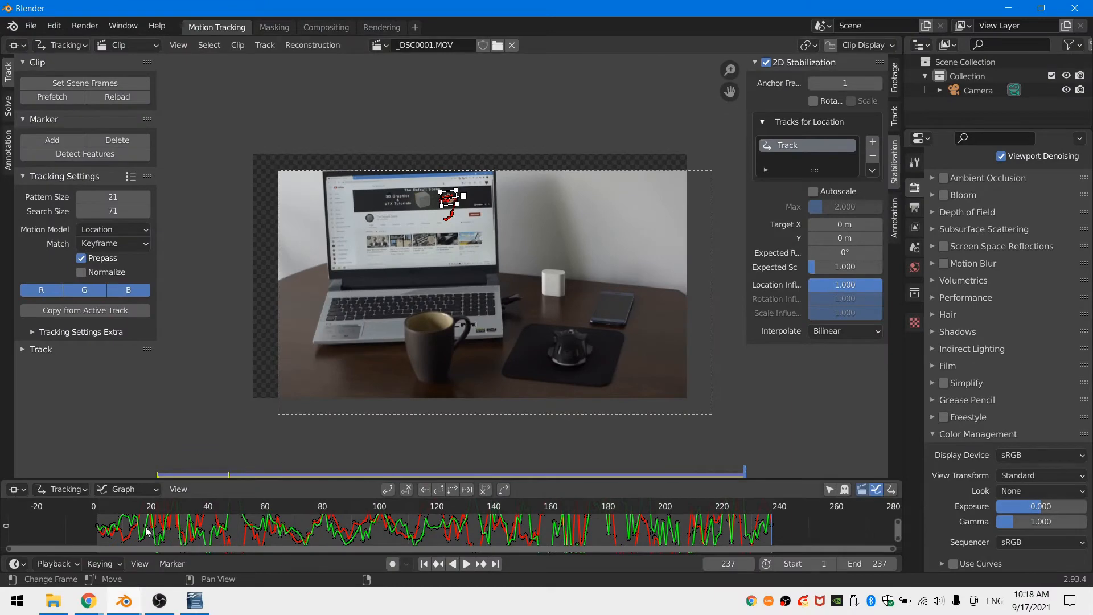
Scrub through the stabilized clip to frame 198 and set the Expected Scale to 1.3.
drag(109, 503, 661, 505)
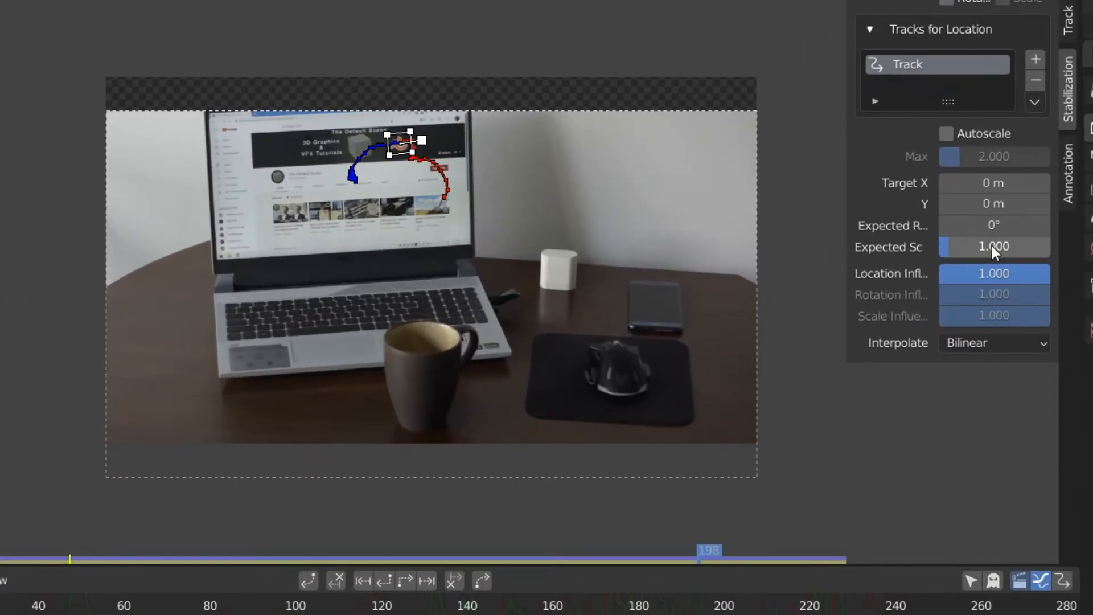
click(992, 246)
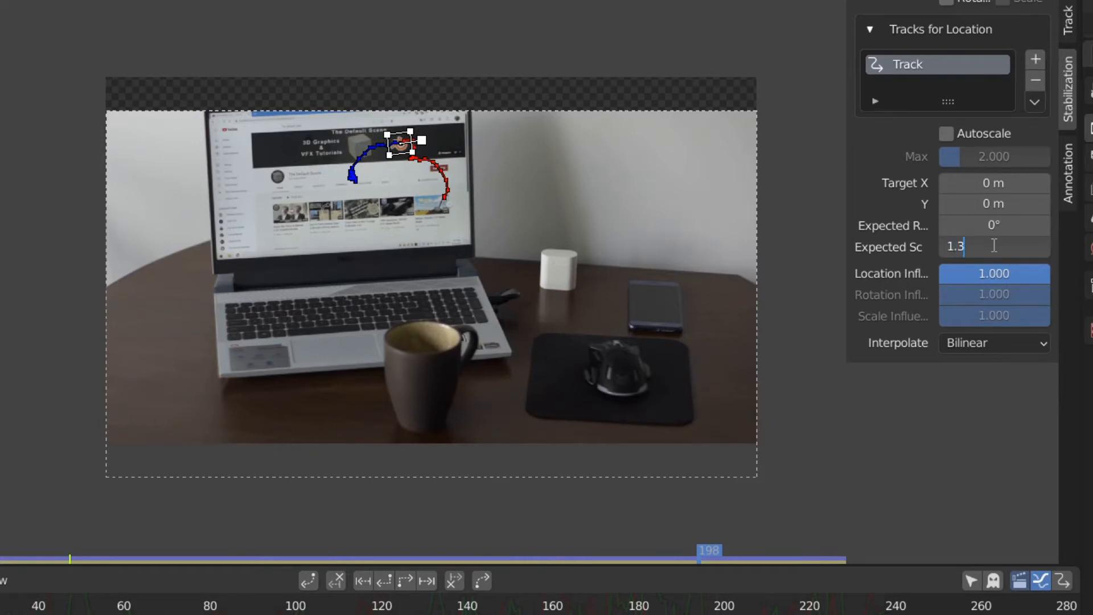
key(Return)
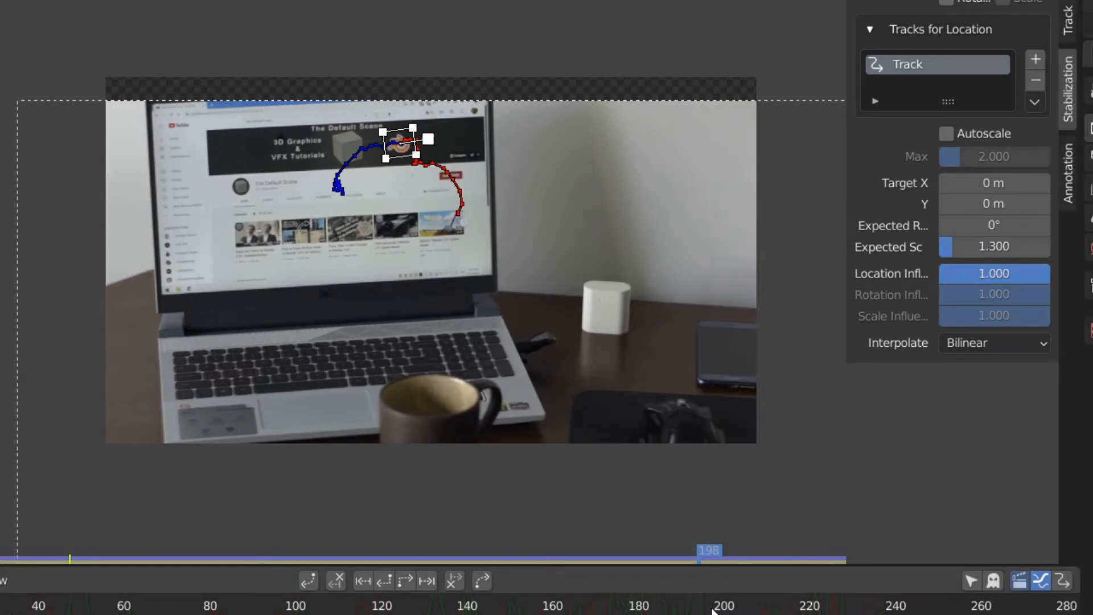
Set the stabilization Target Y to 0.0805 m, checking the frame edges at several points in the clip.
mouse_move(712, 610)
mouse_down()
mouse_move(868, 612)
mouse_move(694, 612)
mouse_up()
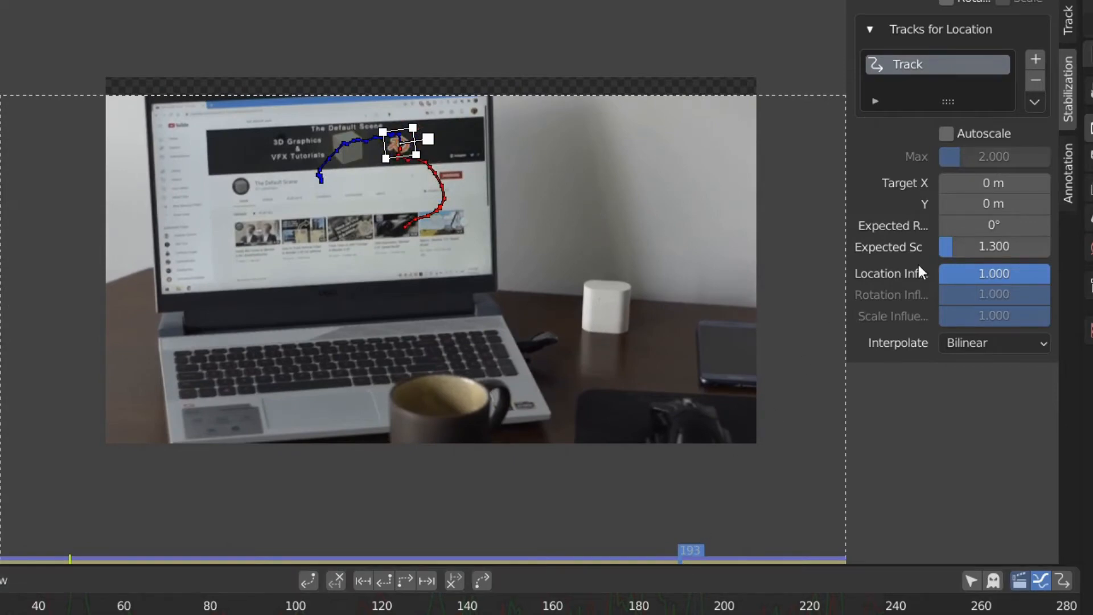
drag(984, 208, 998, 206)
drag(671, 610, 603, 609)
scroll(529, 305, up, 6)
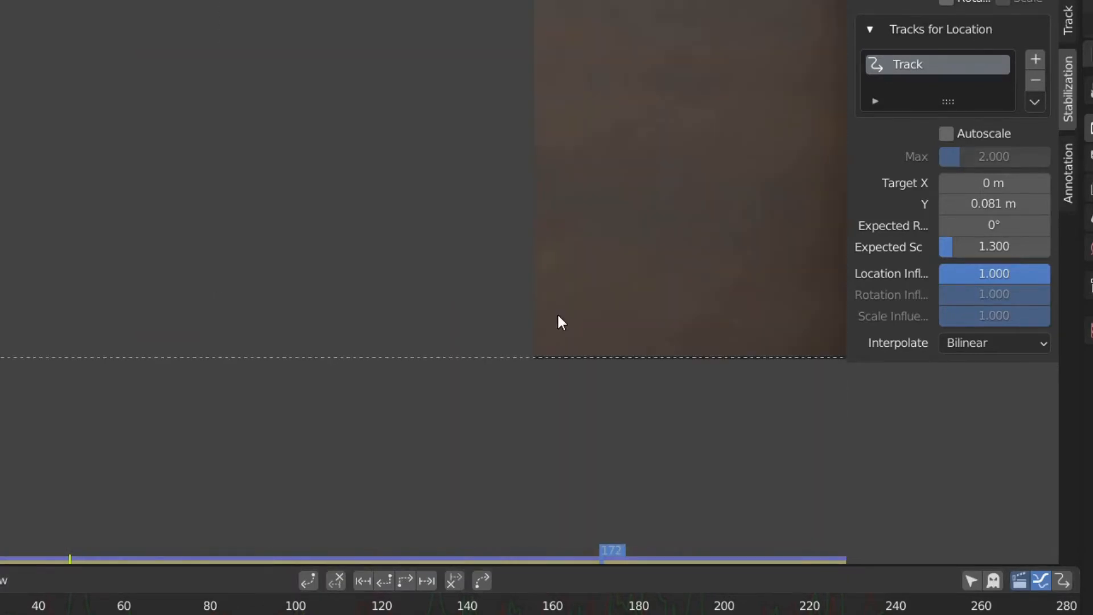
click(993, 204)
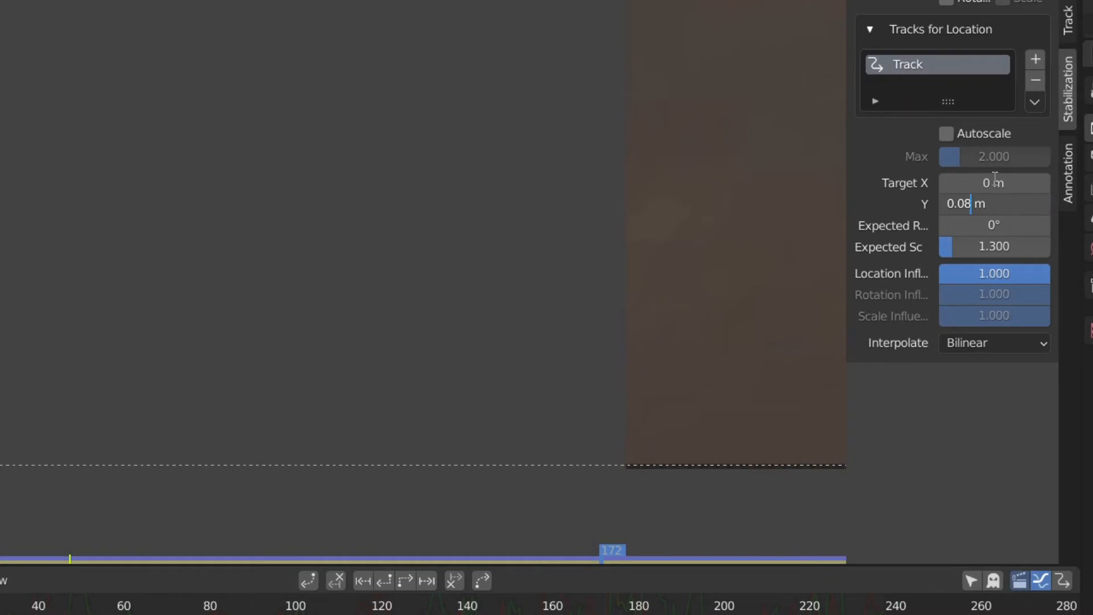
text(05)
key(Return)
scroll(646, 342, down, 8)
middle_drag(680, 213, 300, 369)
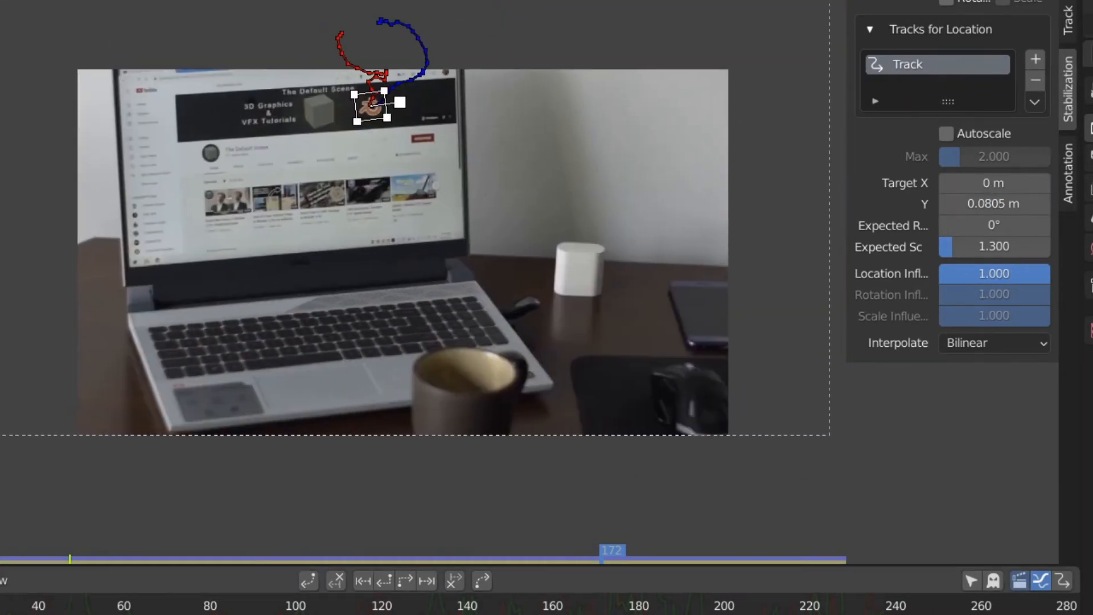
drag(604, 614, 760, 609)
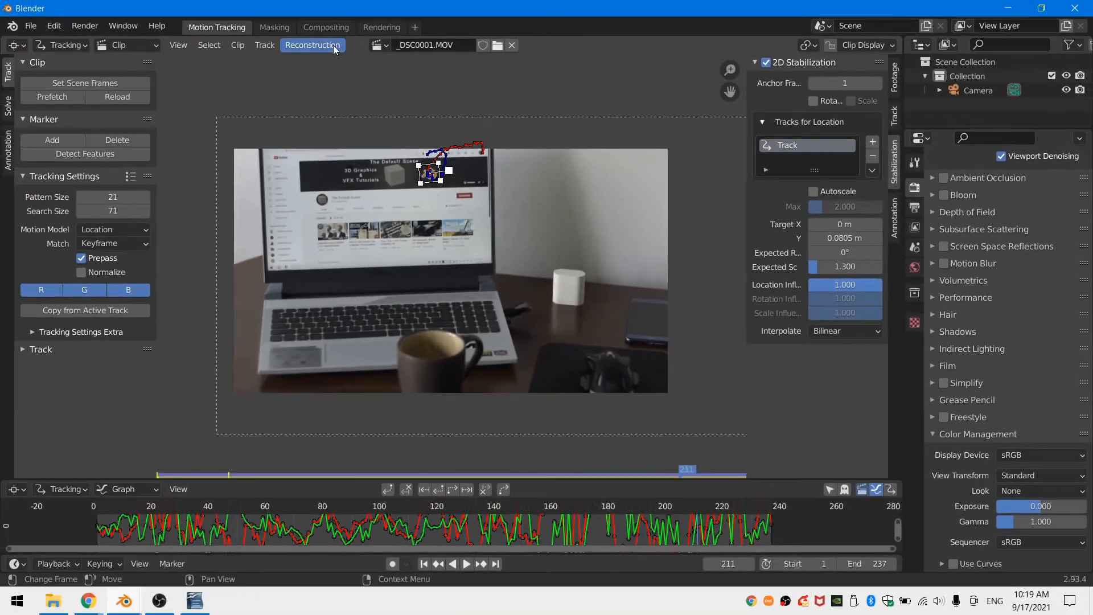
Enable nodes for the scene's compositing and delete the Render Layers node.
click(330, 27)
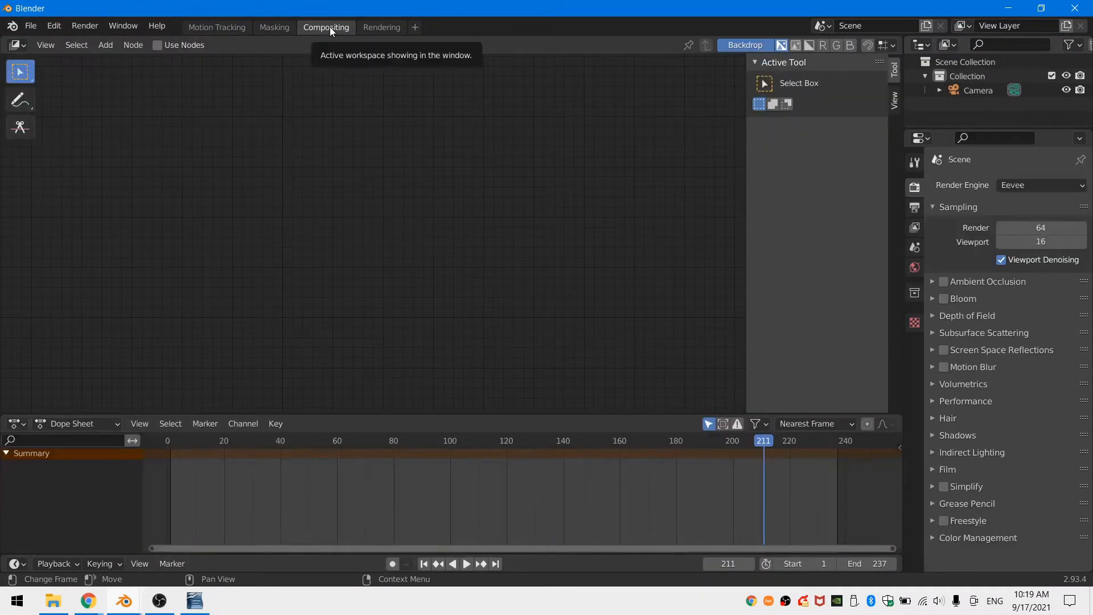
click(165, 46)
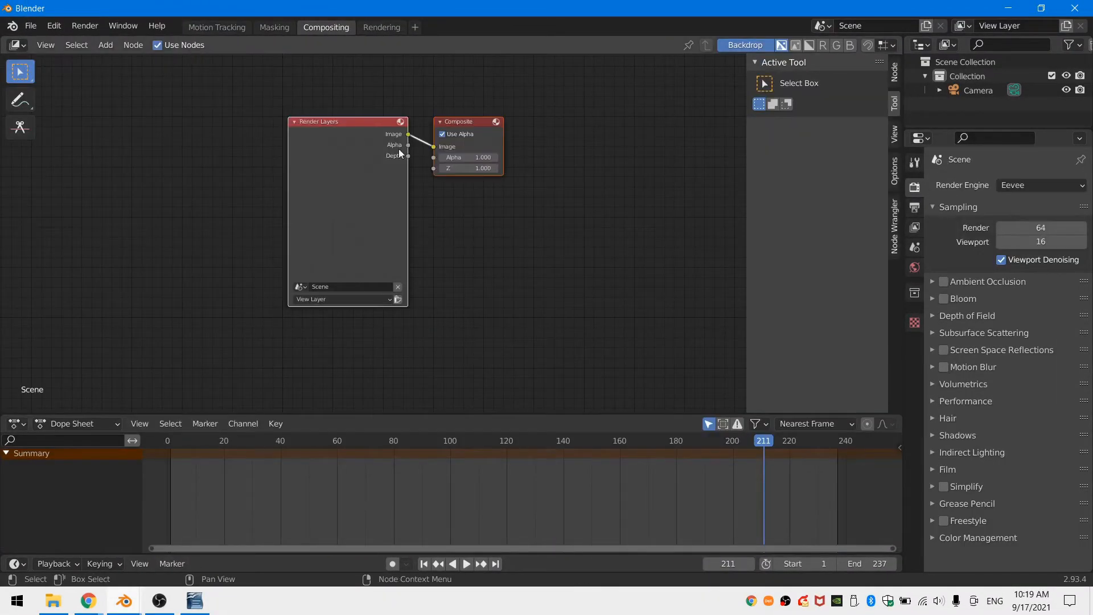
click(354, 159)
key(x)
Add a Movie Clip node to the compositor and place it well left of the Composite node.
key(shift+a)
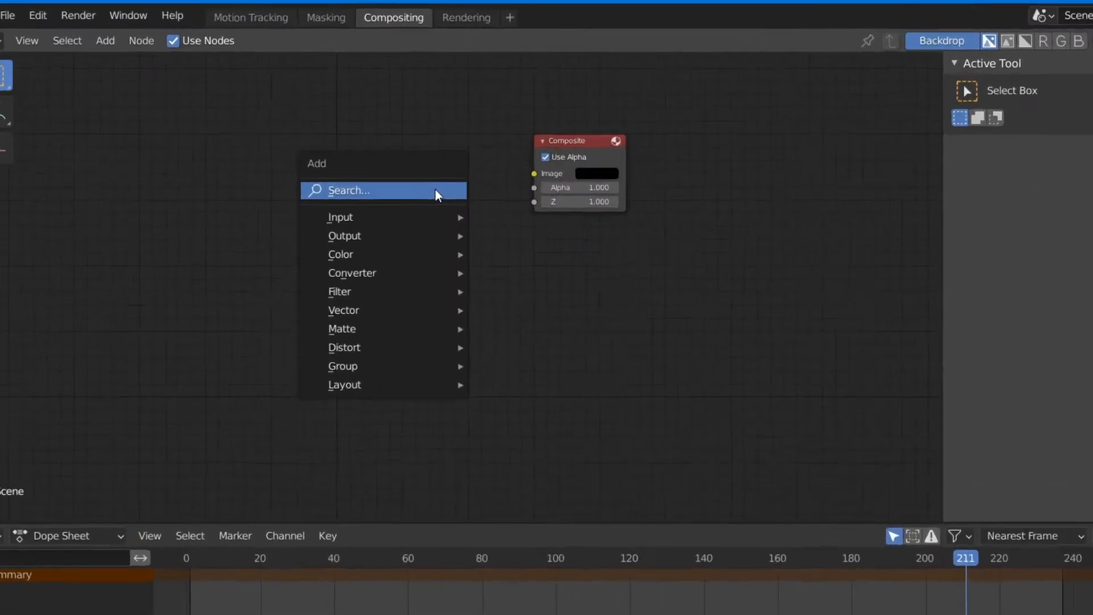
click(435, 193)
text(mov)
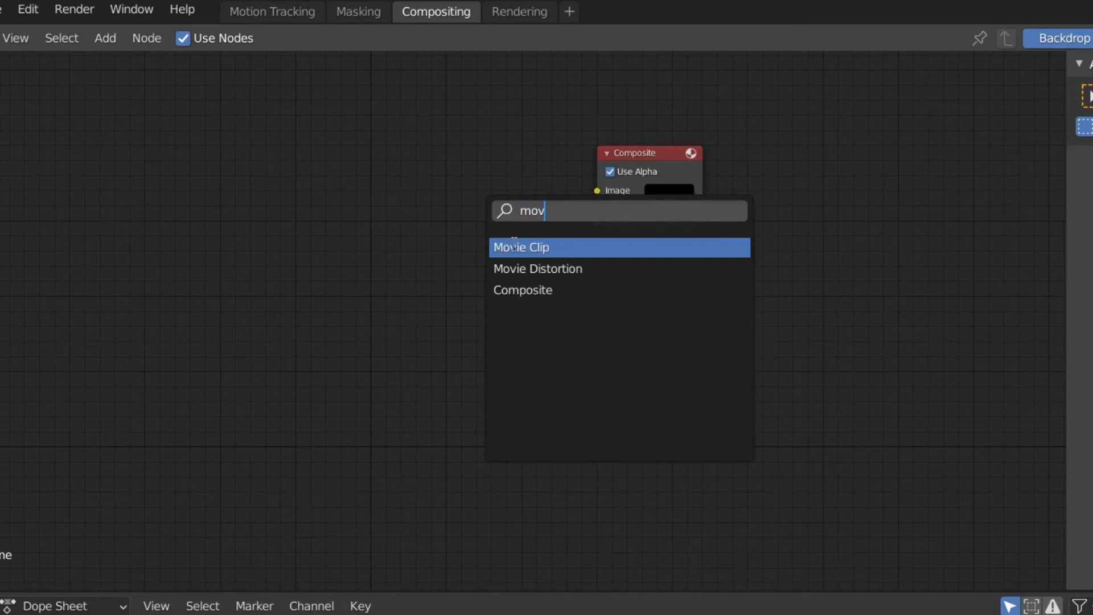
click(513, 247)
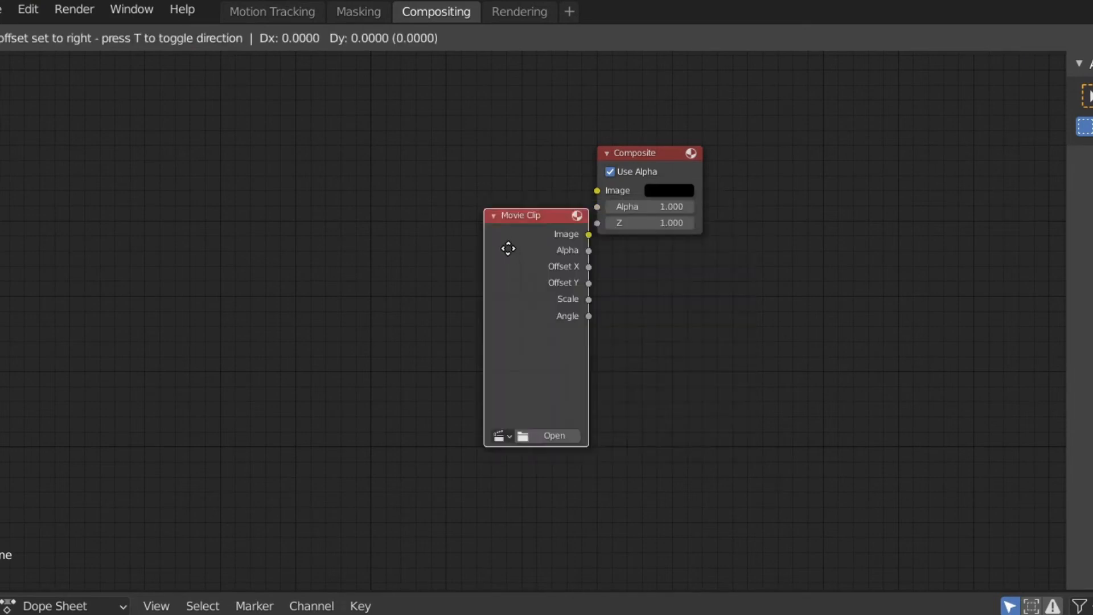
click(129, 220)
Add a Stabilize 2D node between the Movie Clip and Composite nodes.
key(shift+a)
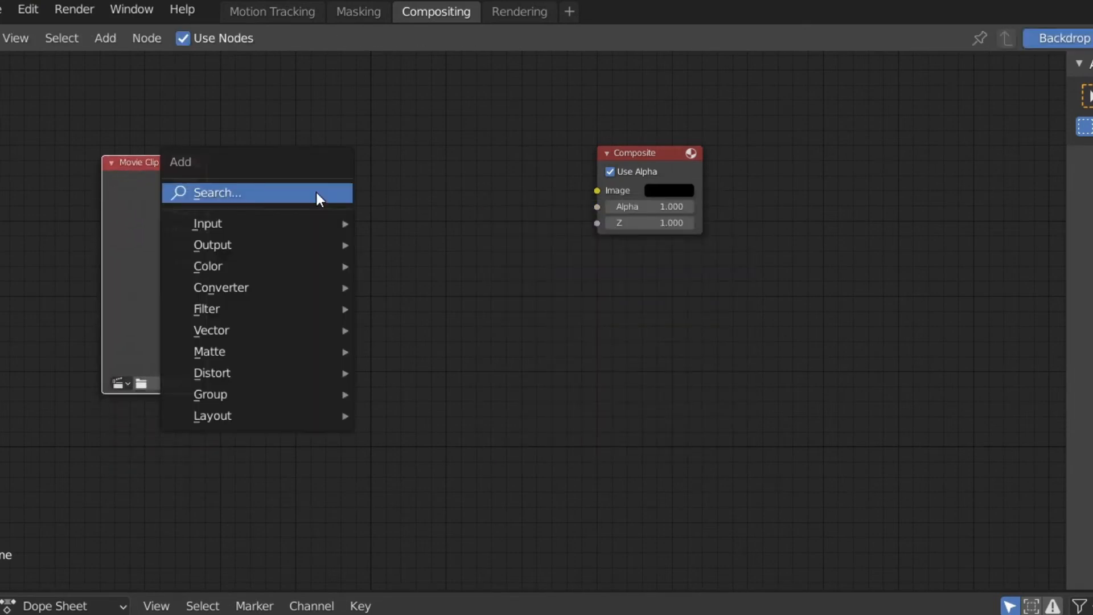
click(317, 193)
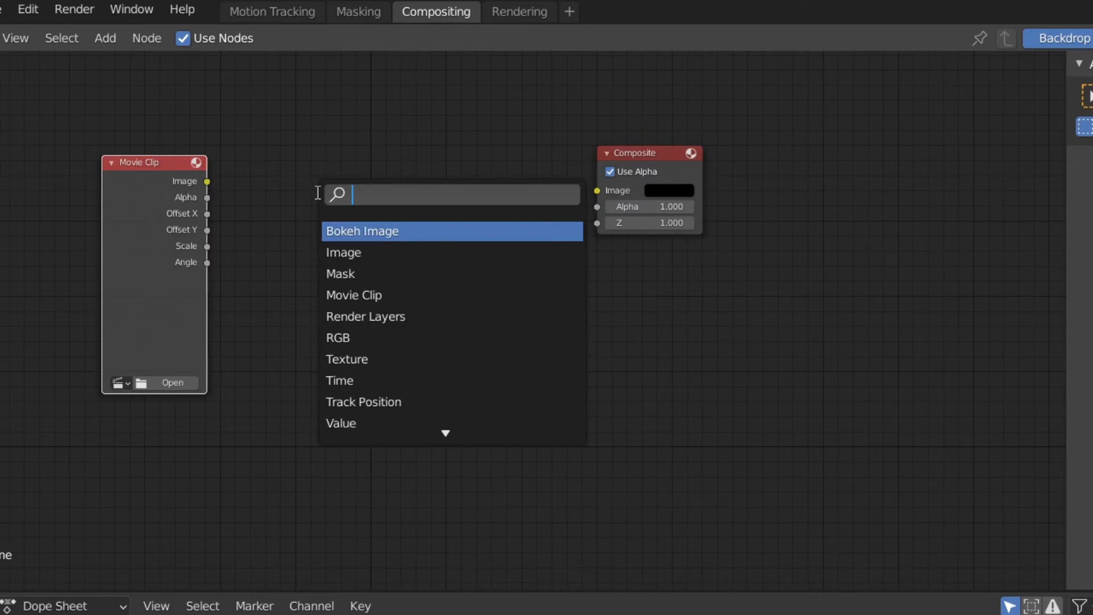
text(sta)
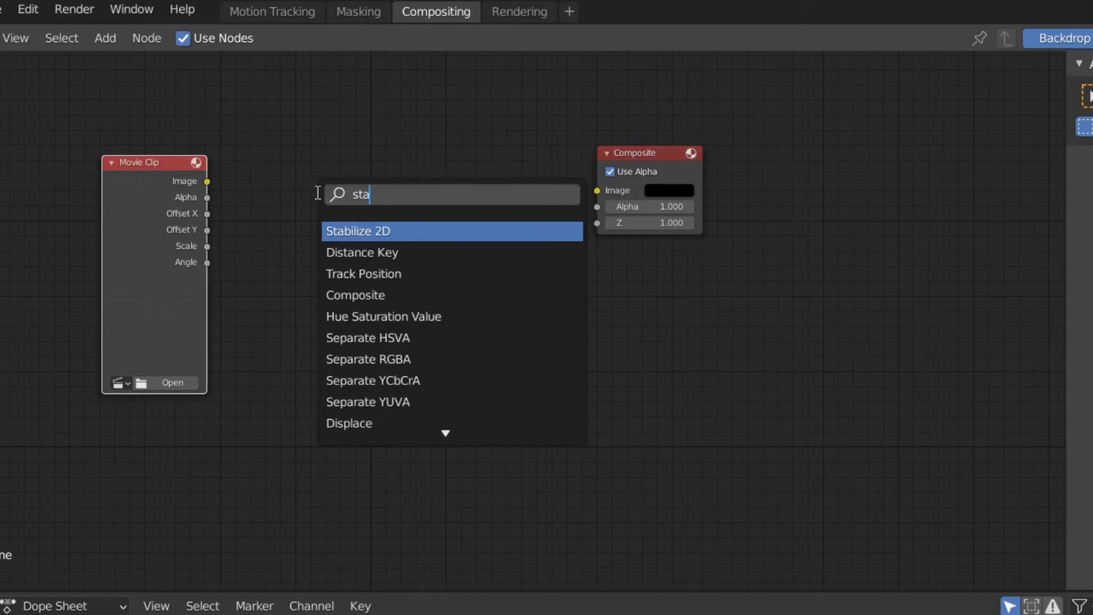
key(Return)
click(371, 206)
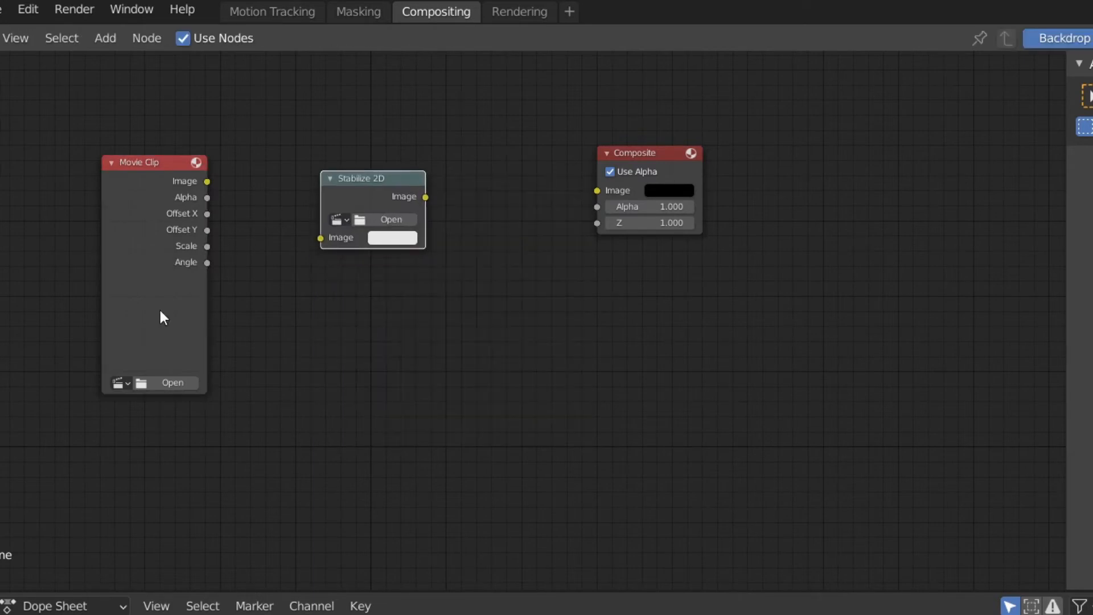
Assign _DSC0001.MOV to the Movie Clip and Stabilize 2D nodes and link the image output through Stabilize 2D into Composite.
click(121, 383)
click(133, 409)
click(342, 219)
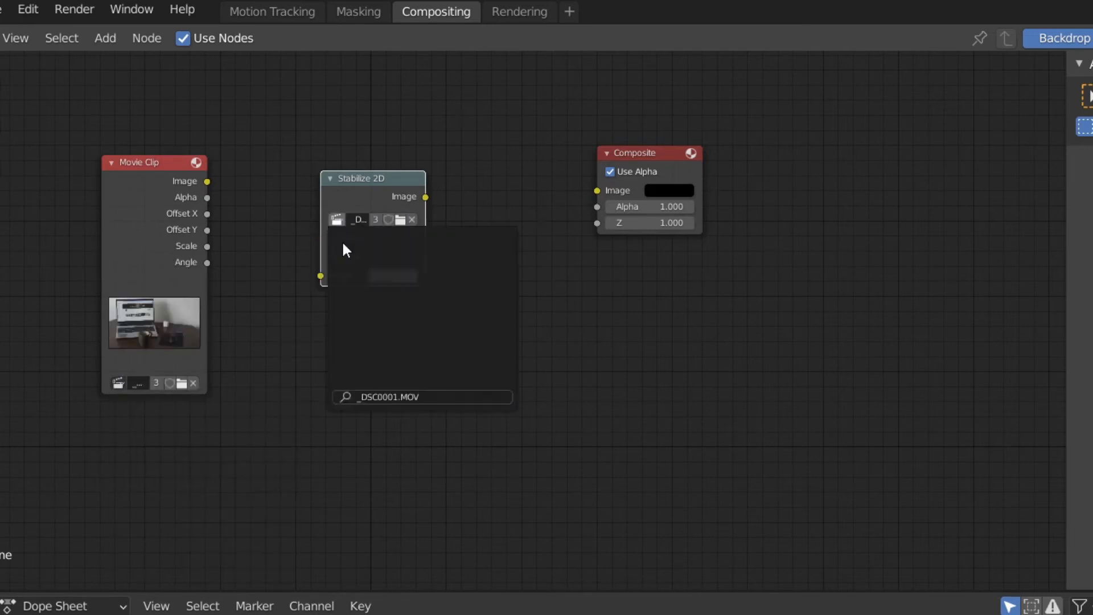
click(343, 245)
drag(207, 181, 320, 275)
drag(426, 197, 597, 192)
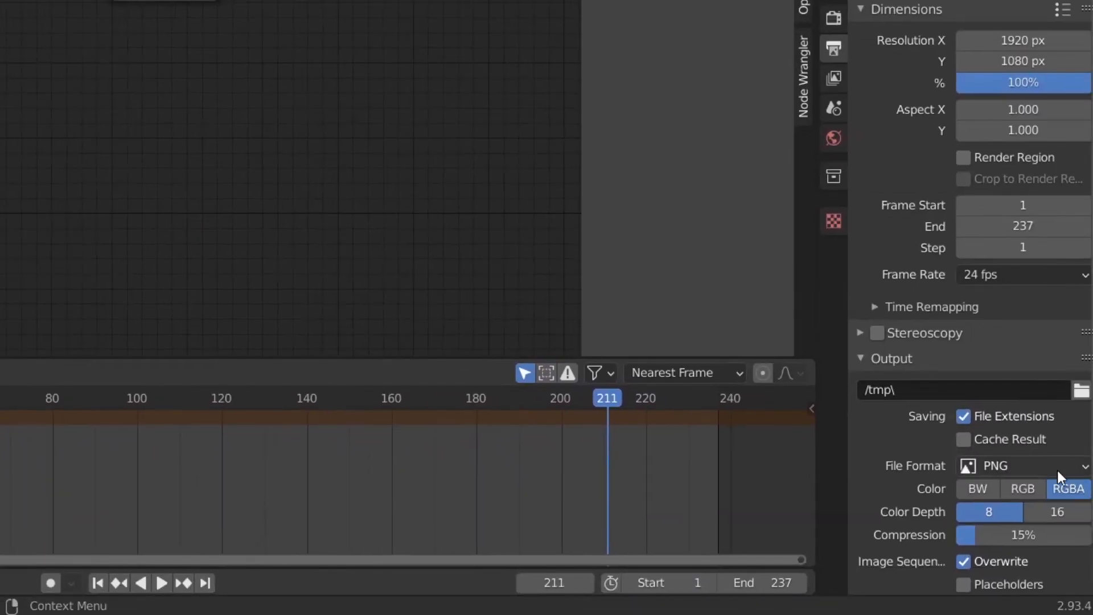
Set the render output file format to FFmpeg Video with an MPEG-4 container.
click(1057, 470)
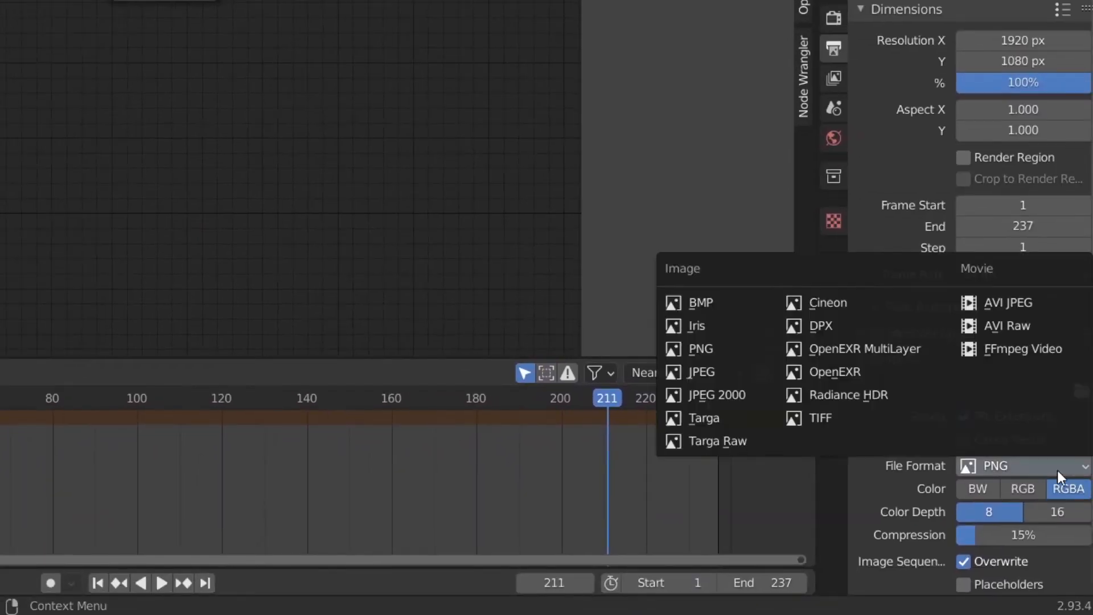
click(1012, 353)
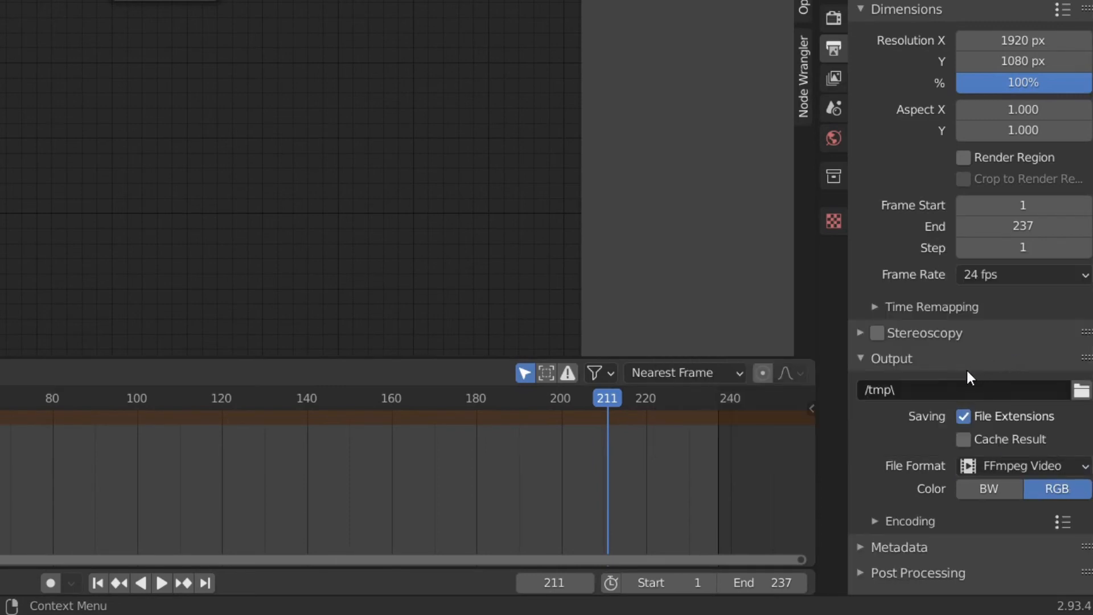
click(945, 520)
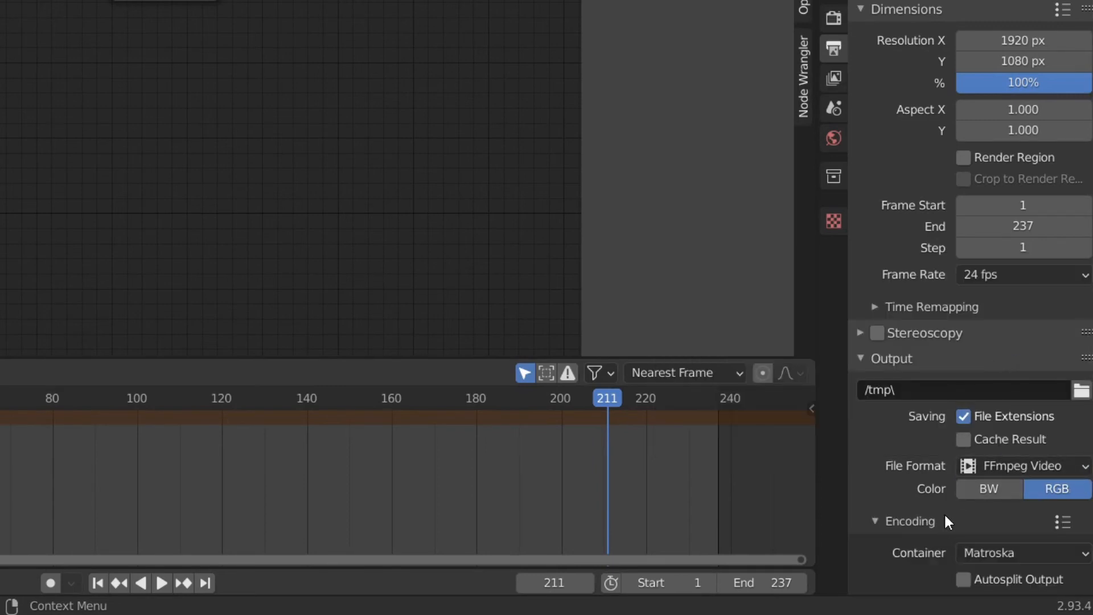
scroll(943, 512, down, 6)
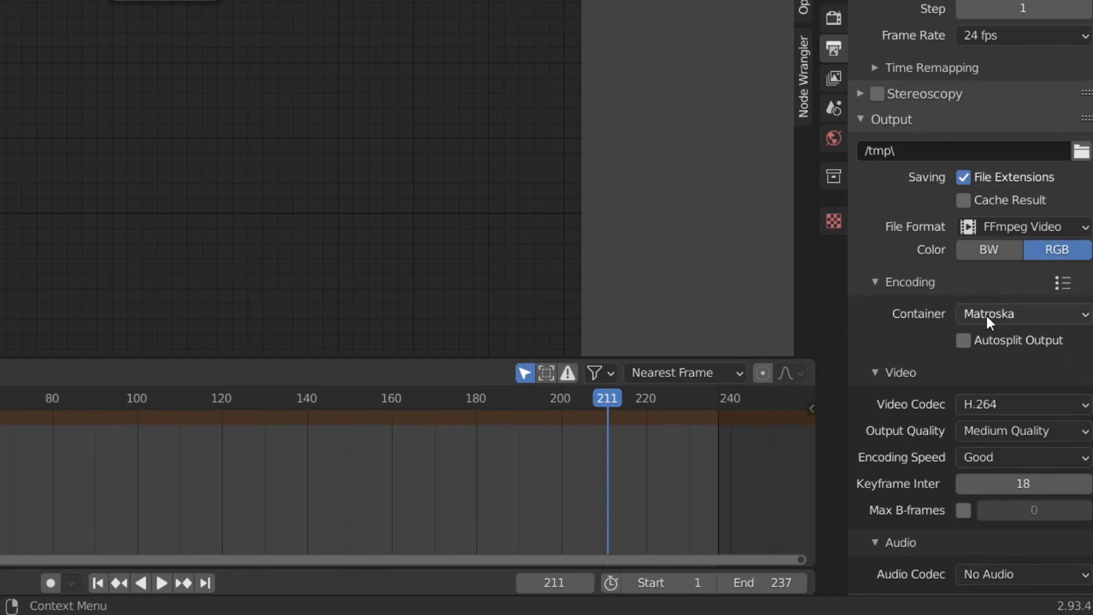
click(986, 314)
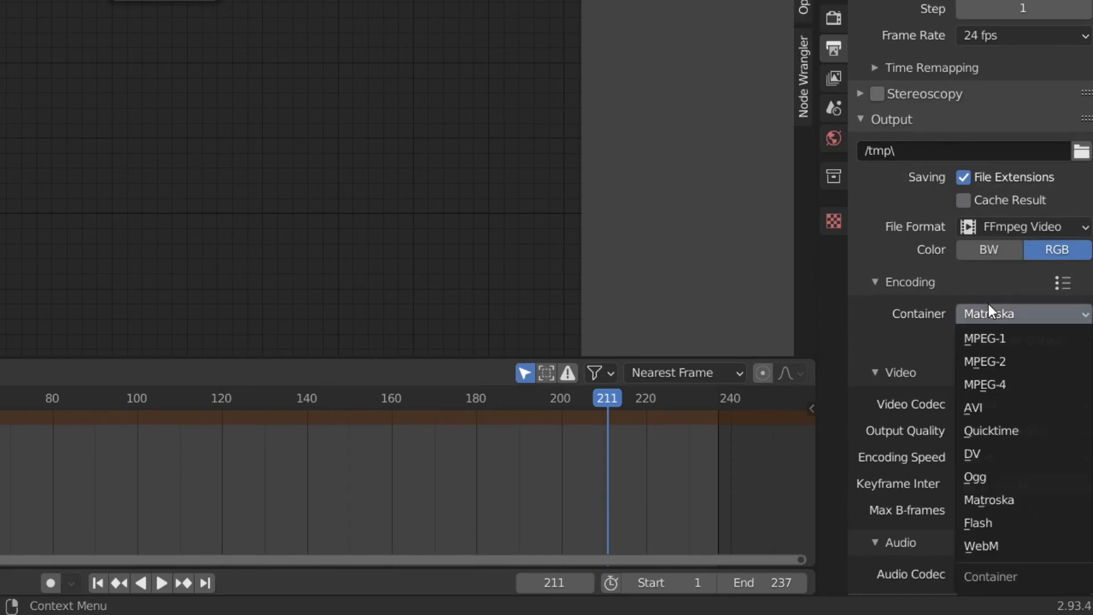
click(1001, 385)
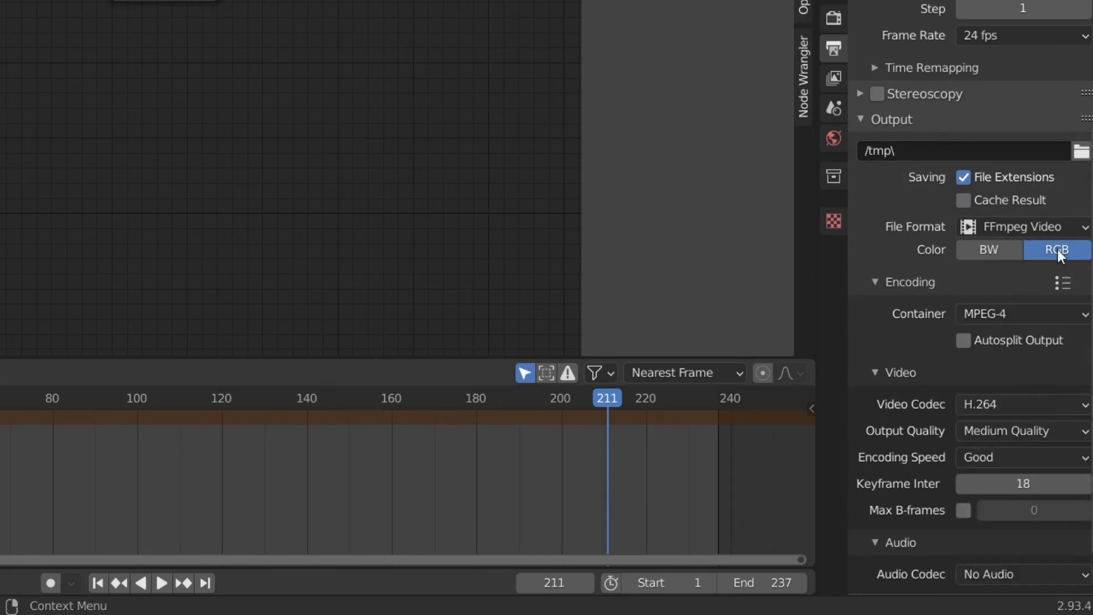